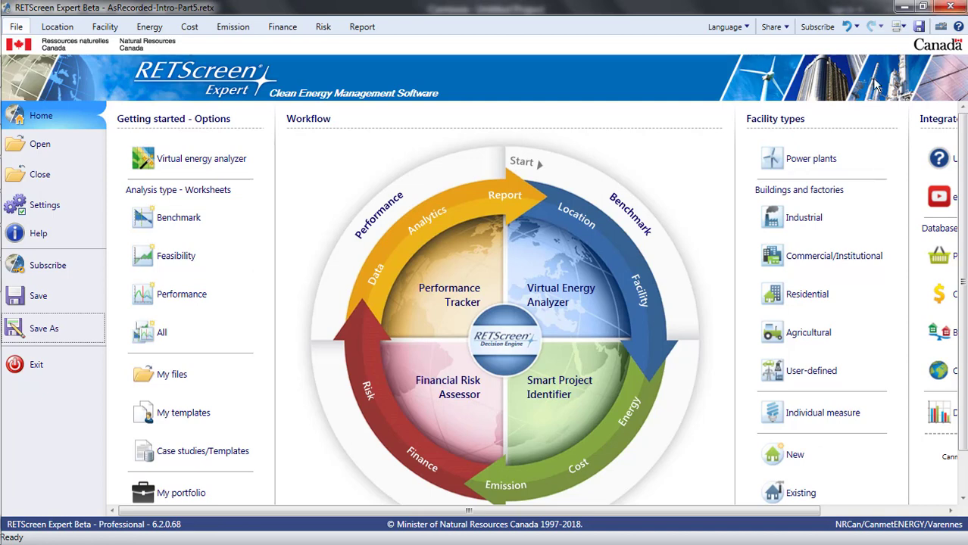
Open the Level 1 Emission Analysis for the Germany baseline, showing 0.512 tCO₂/MWh including T&D losses.
{"action": "left_click", "coordinate": [232, 29]}
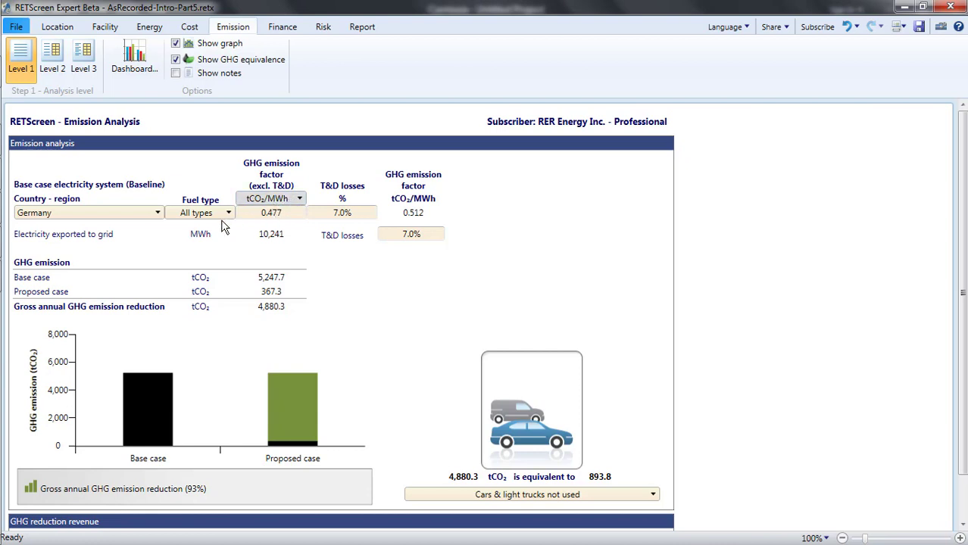
Keep Germany as the baseline and change its GHG emission factor to 0.4 tCO₂/MWh.
{"action": "left_click", "coordinate": [158, 213]}
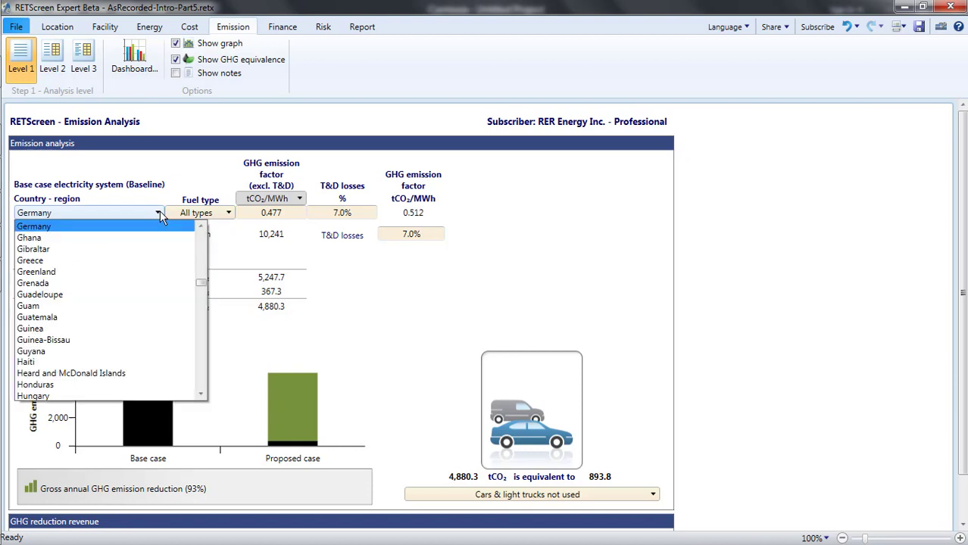
{"action": "left_click", "coordinate": [159, 215]}
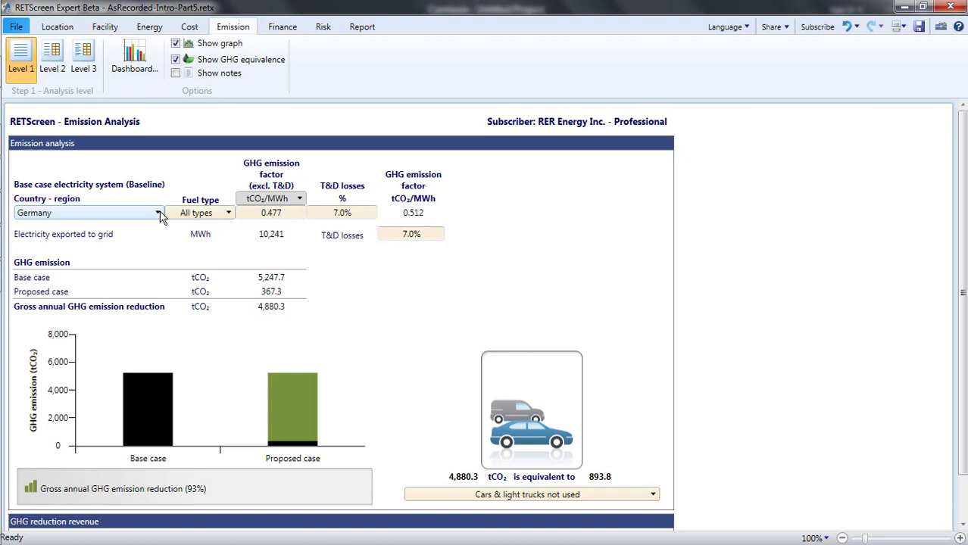
{"action": "left_click", "coordinate": [277, 218]}
{"action": "type", "text": "0.4"}
{"action": "key", "text": "Return"}
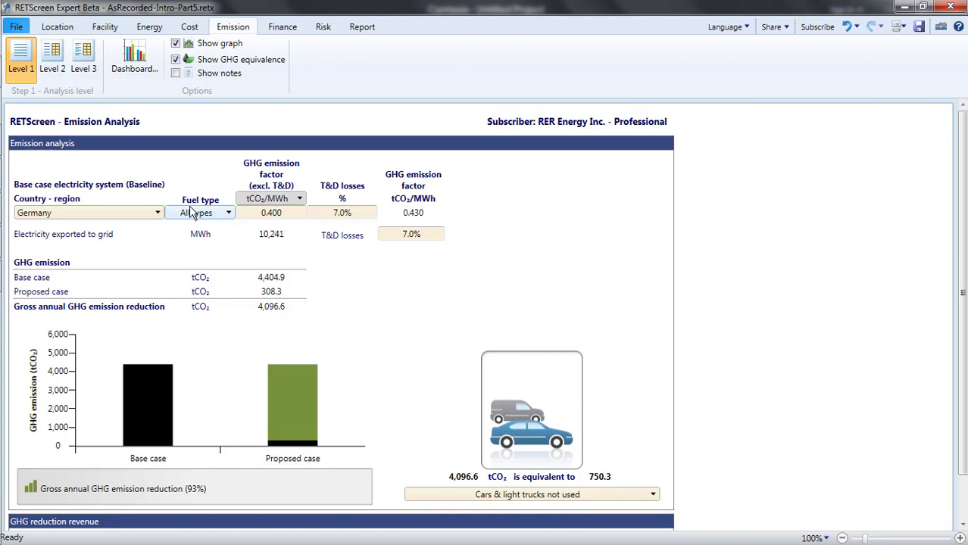
Set the baseline fuel type to Natural gas, keeping its 0.341 tCO₂/MWh emission factor.
{"action": "left_click", "coordinate": [229, 213]}
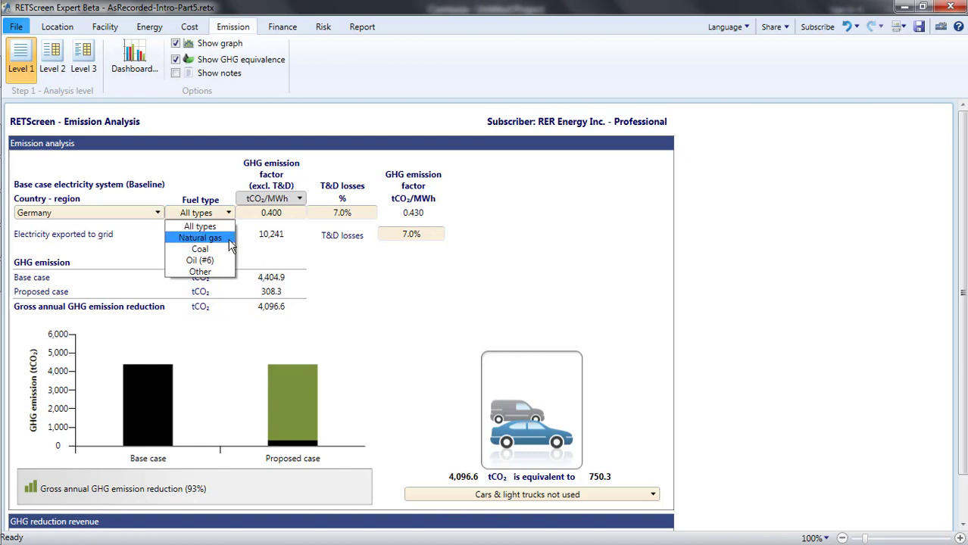
{"action": "left_click", "coordinate": [230, 241]}
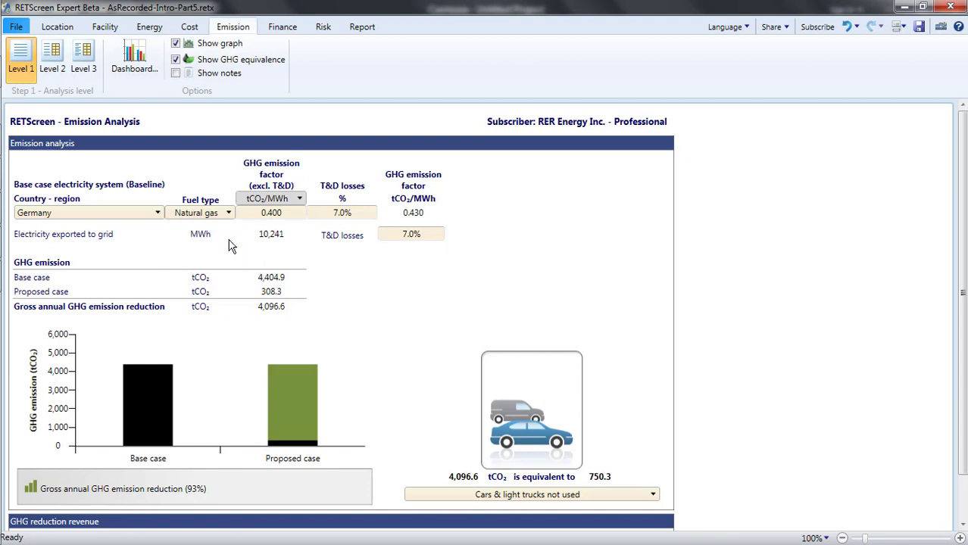
{"action": "left_click", "coordinate": [280, 218]}
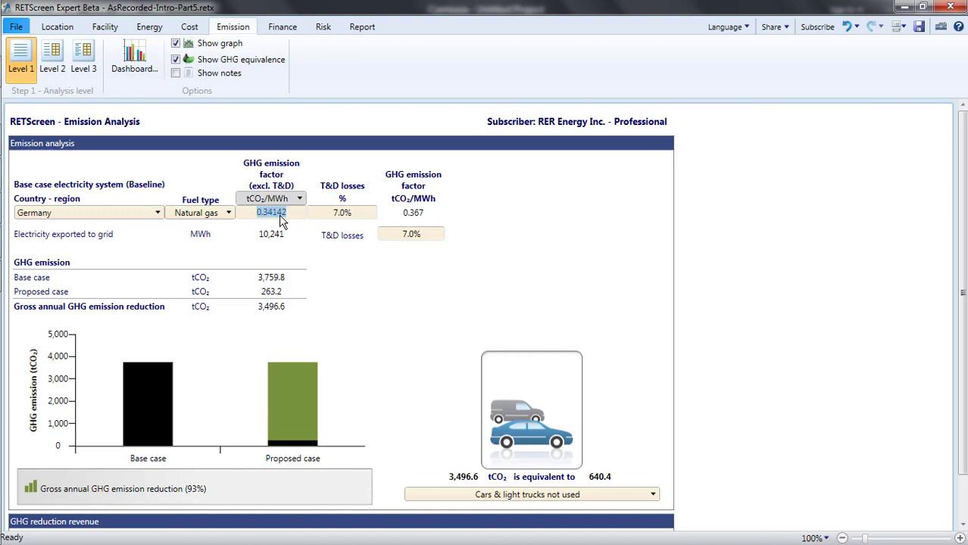
{"action": "left_click", "coordinate": [488, 225]}
Review the T&D losses values and leave them at 7.0%.
{"action": "left_click", "coordinate": [366, 214]}
{"action": "left_click", "coordinate": [421, 239]}
{"action": "left_click", "coordinate": [359, 214]}
{"action": "left_click", "coordinate": [413, 238]}
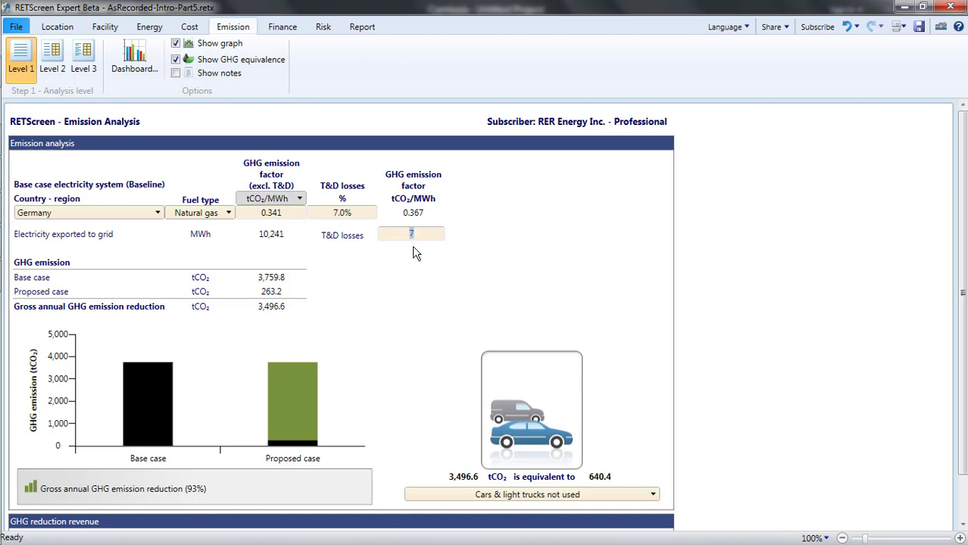
{"action": "left_click", "coordinate": [415, 253]}
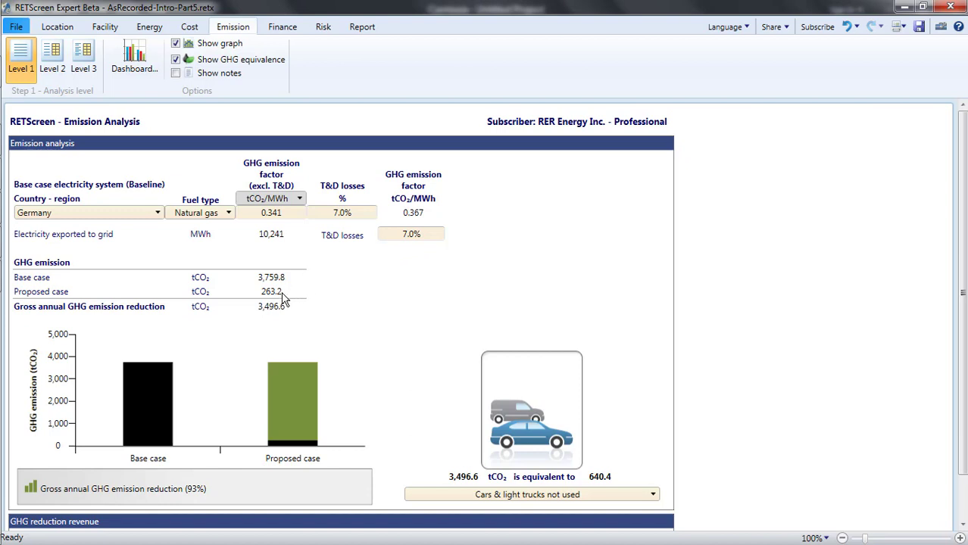
{"action": "left_click", "coordinate": [267, 295]}
{"action": "left_click", "coordinate": [274, 279]}
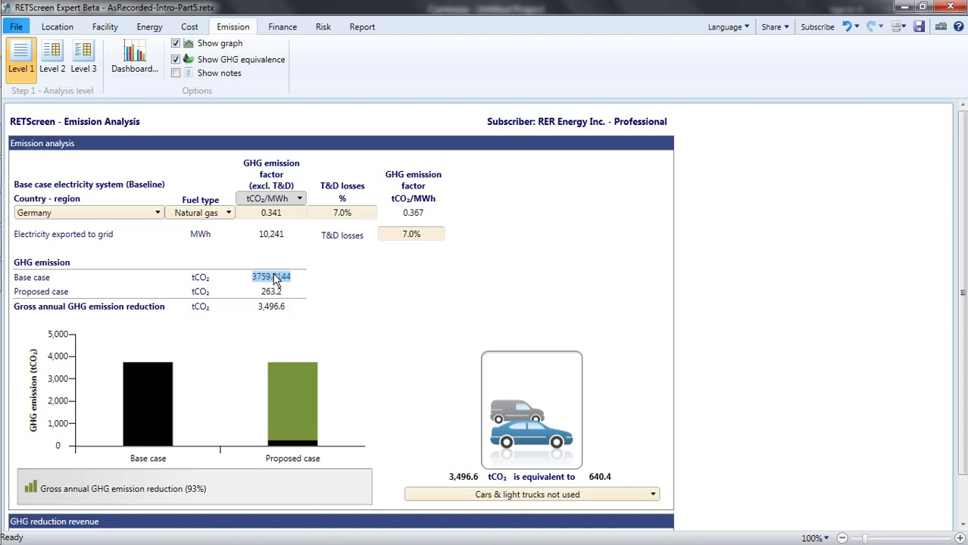
{"action": "left_click", "coordinate": [275, 310]}
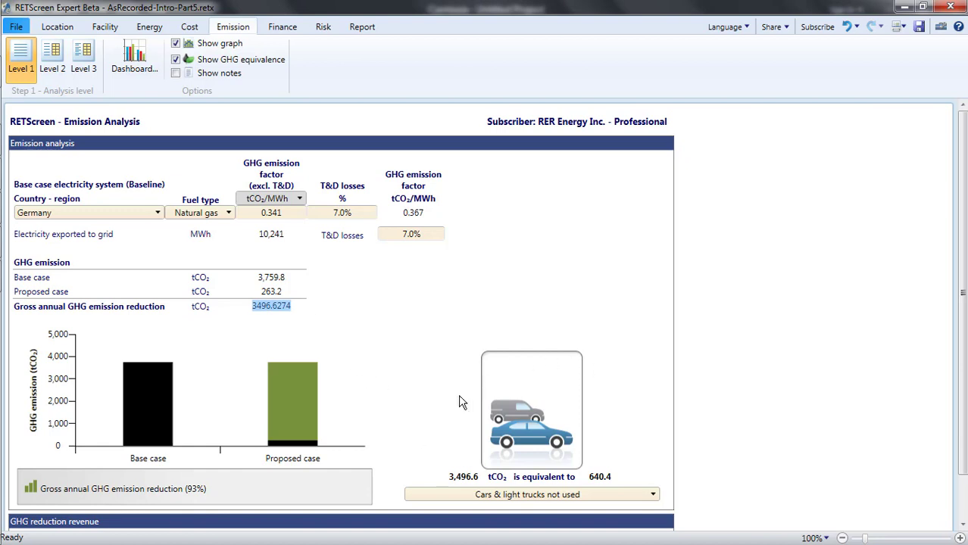
Show the GHG equivalence as Litres of gasoline not consumed (1,502,403.5).
{"action": "scroll", "coordinate": [645, 468], "scroll_direction": "down", "scroll_amount": 1}
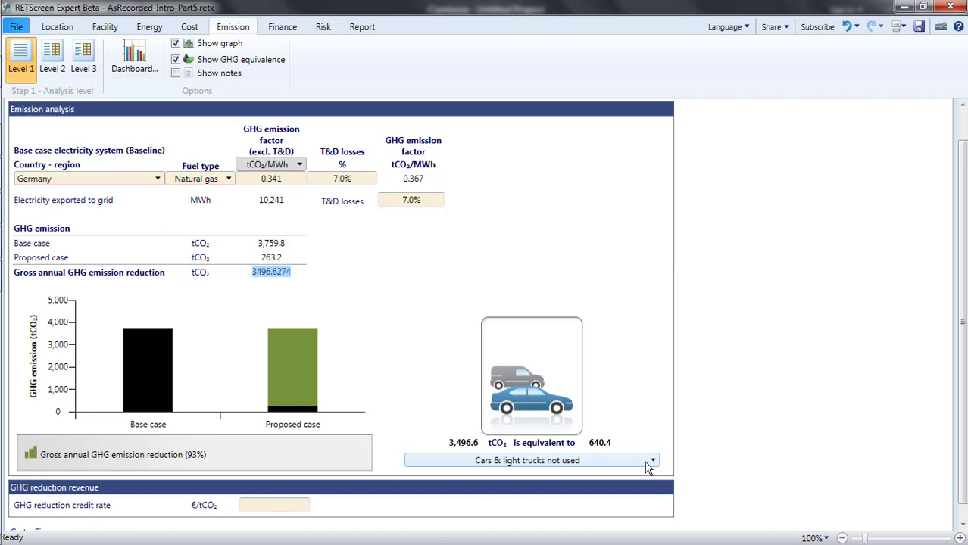
{"action": "left_click", "coordinate": [645, 462]}
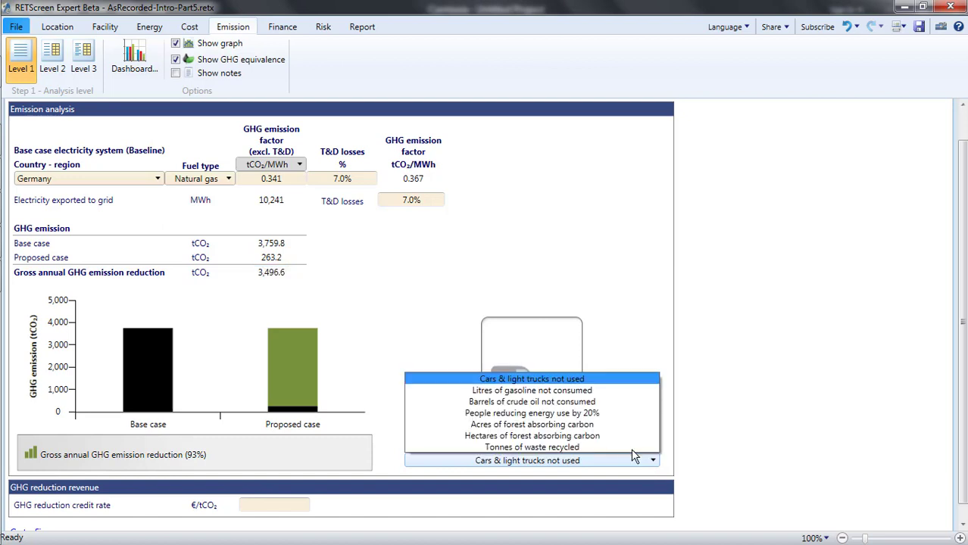
{"action": "left_click", "coordinate": [604, 391]}
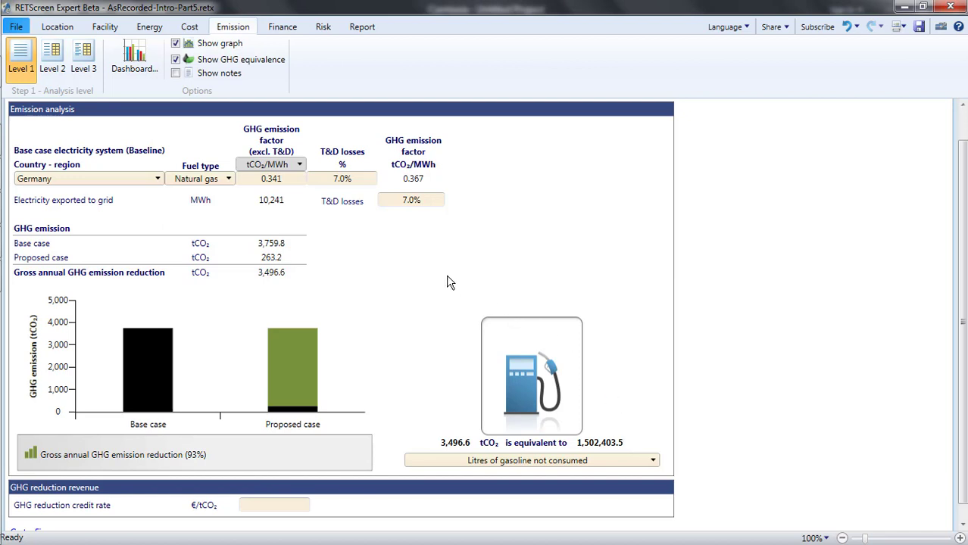
Tick Include system? for the Reciprocating engine and check the 191,472.9 tCO₂ reduction.
{"action": "scroll", "coordinate": [445, 282], "scroll_direction": "up", "scroll_amount": 1}
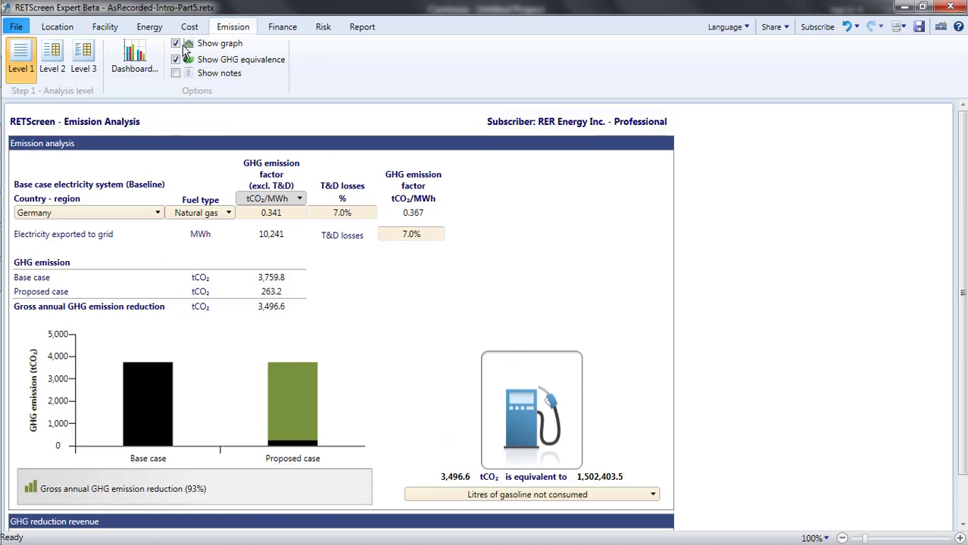
{"action": "left_click", "coordinate": [143, 33]}
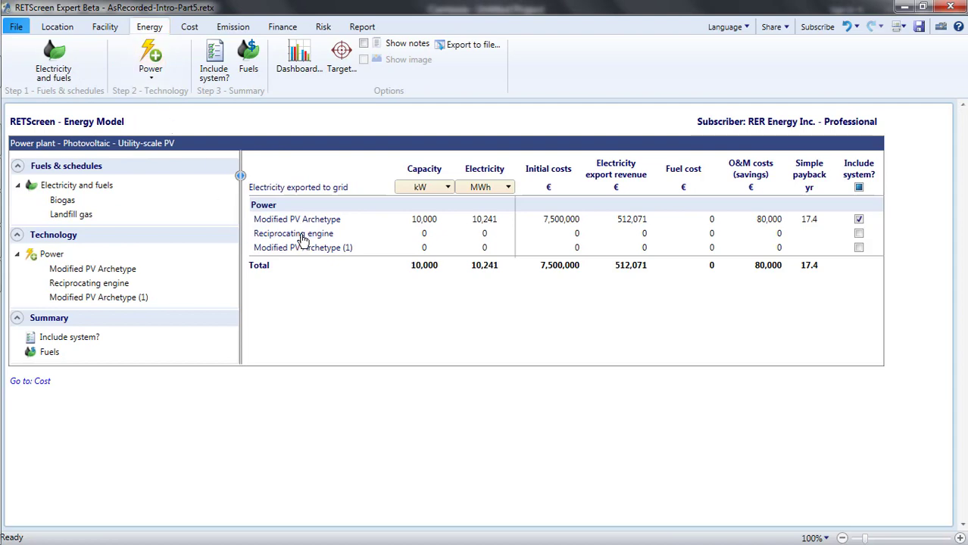
{"action": "left_click", "coordinate": [859, 234]}
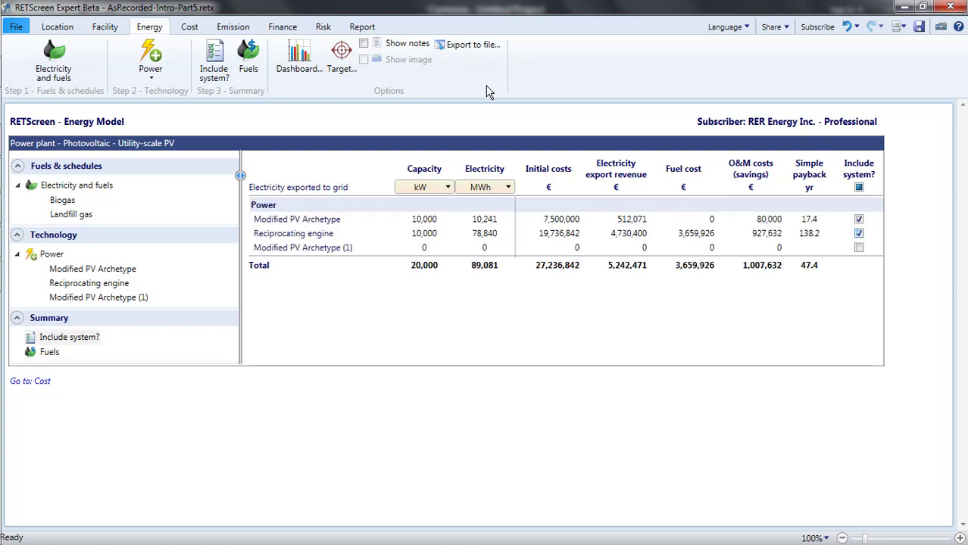
{"action": "left_click", "coordinate": [221, 29]}
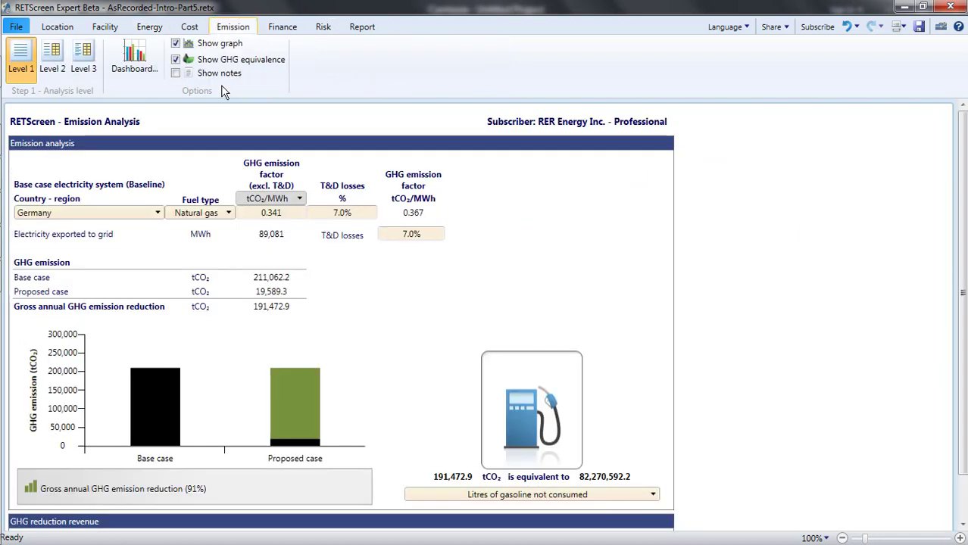
Inspect the 211,062.2 tCO₂ base case emission at full precision without changing it.
{"action": "left_click", "coordinate": [283, 280]}
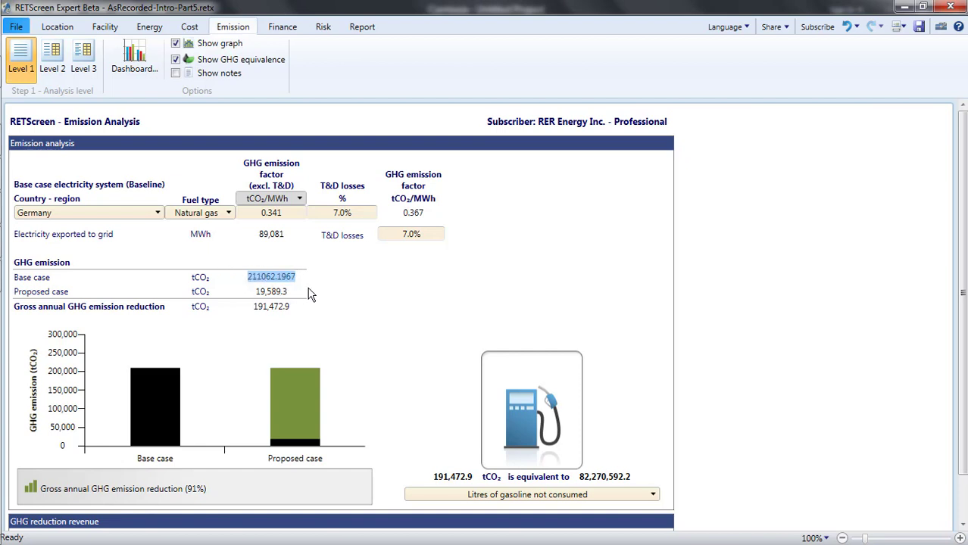
{"action": "key", "text": "Escape"}
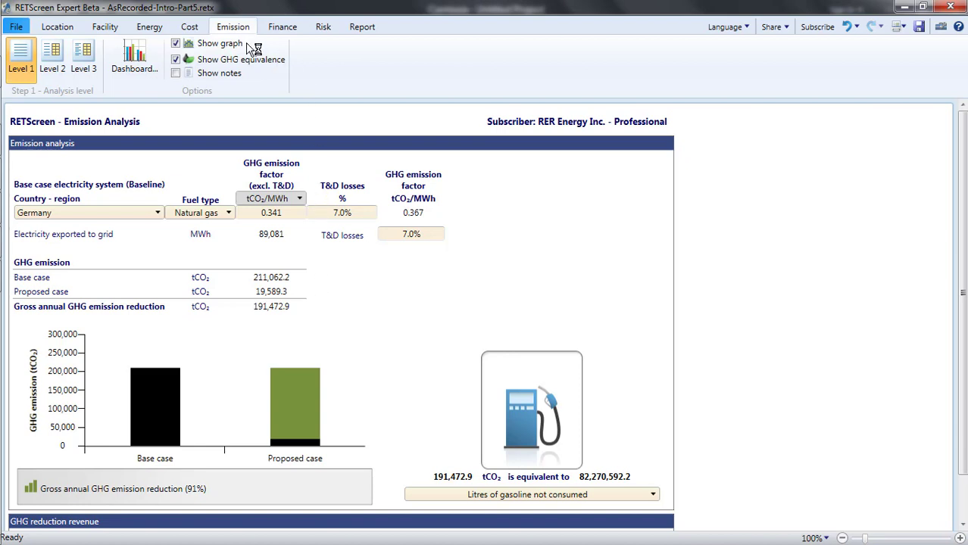
{"action": "left_click", "coordinate": [149, 27]}
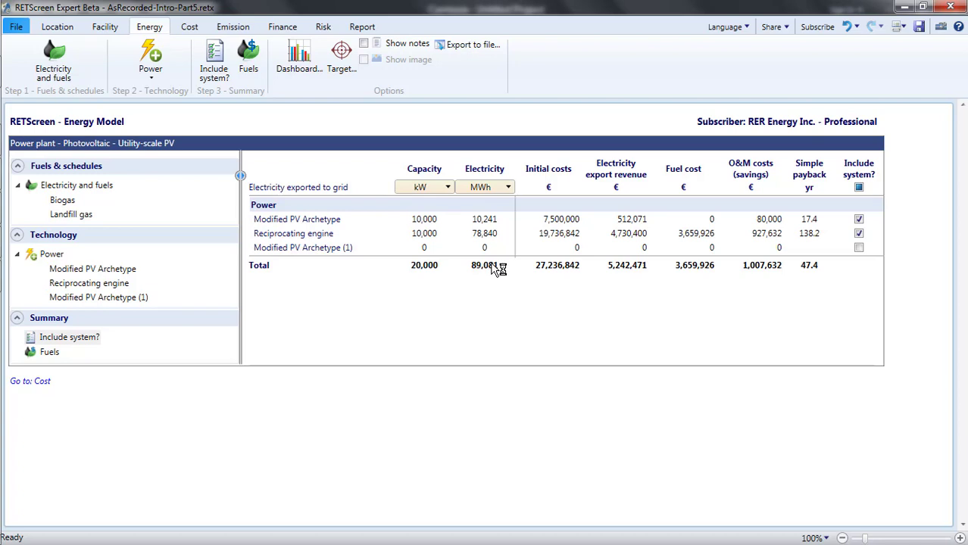
{"action": "left_click", "coordinate": [233, 27]}
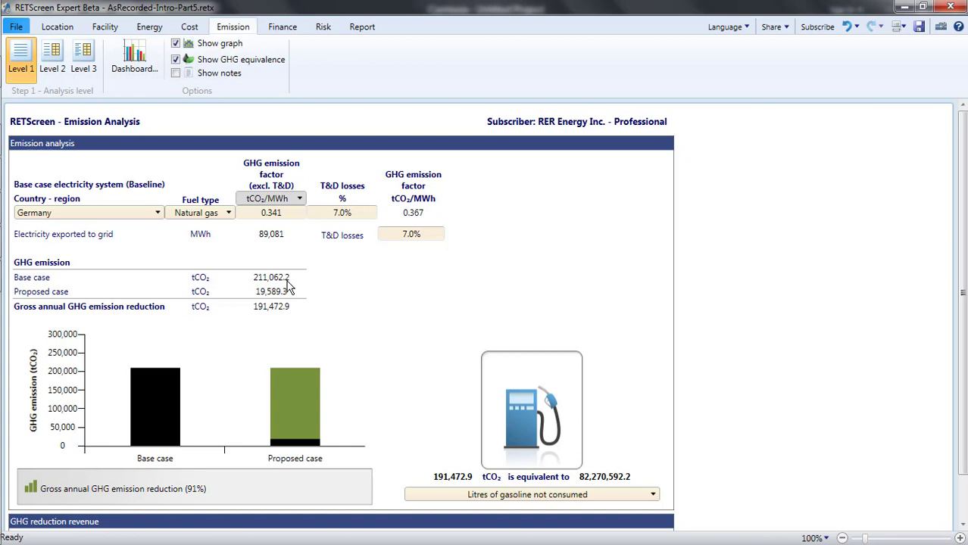
Set the landfill gas LFG system base case to Flared.
{"action": "left_click", "coordinate": [160, 31]}
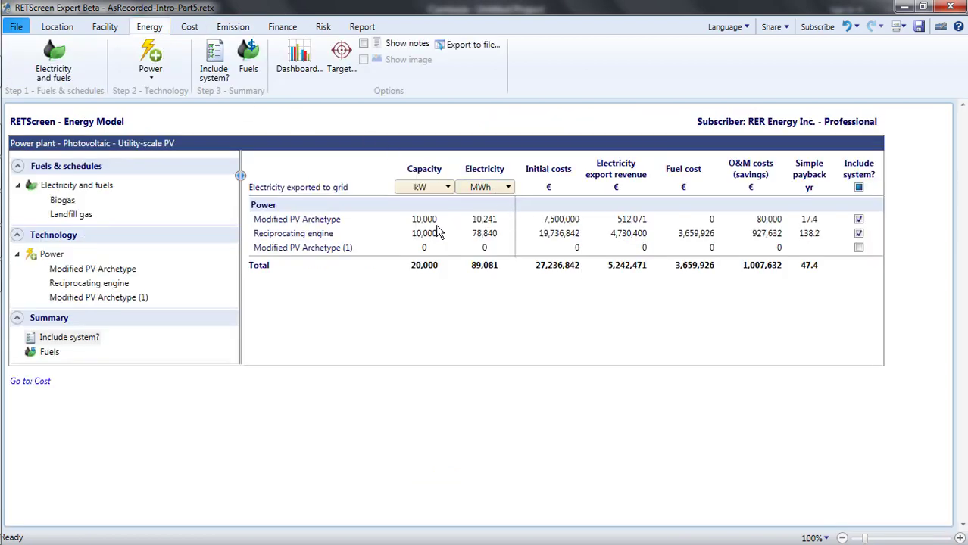
{"action": "left_click", "coordinate": [118, 286]}
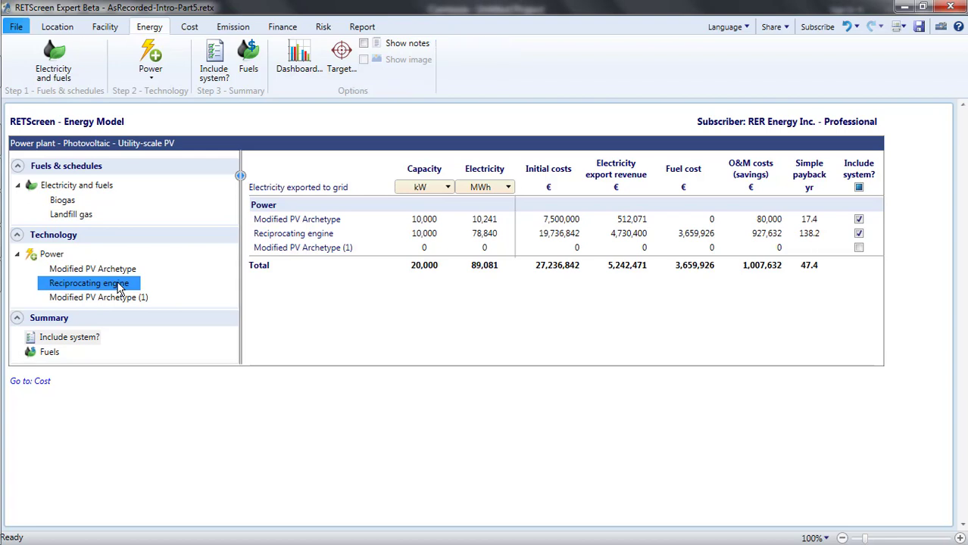
{"action": "scroll", "coordinate": [511, 288], "scroll_direction": "down", "scroll_amount": 1}
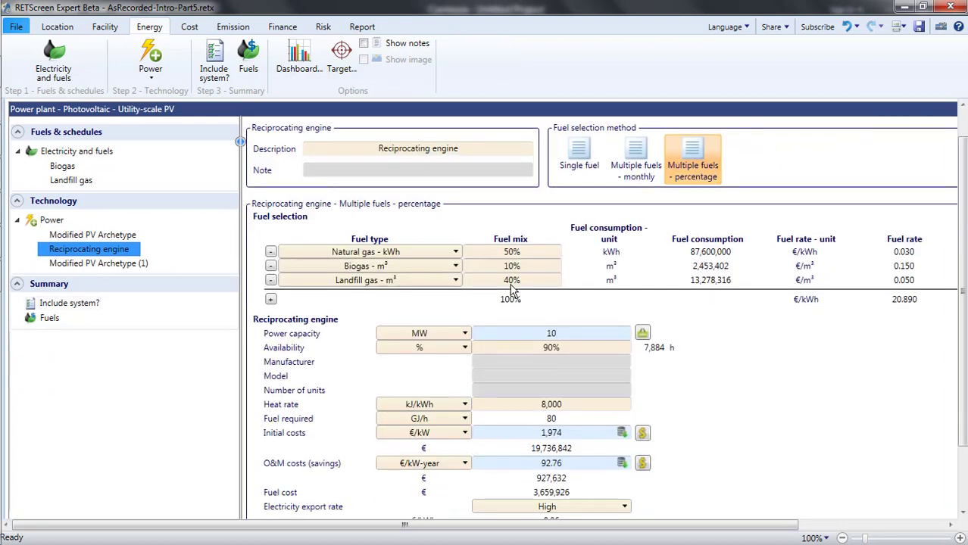
{"action": "scroll", "coordinate": [511, 288], "scroll_direction": "down", "scroll_amount": 1}
{"action": "scroll", "coordinate": [511, 290], "scroll_direction": "up", "scroll_amount": 2}
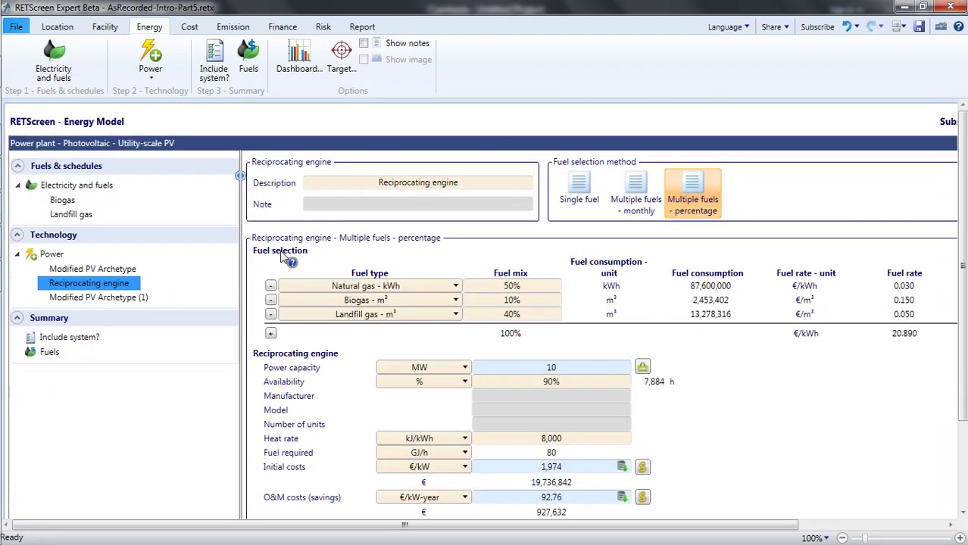
{"action": "left_click", "coordinate": [86, 216]}
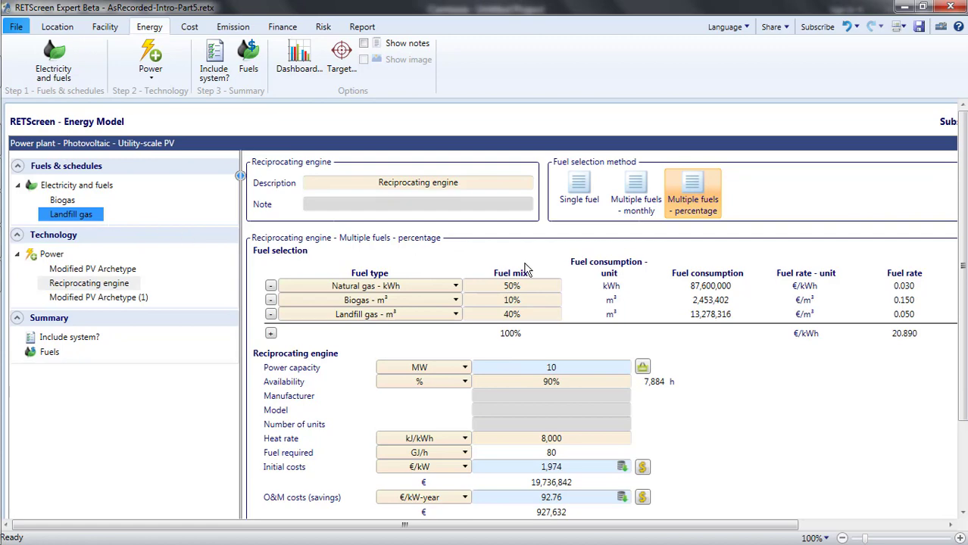
{"action": "scroll", "coordinate": [528, 268], "scroll_direction": "down", "scroll_amount": 3}
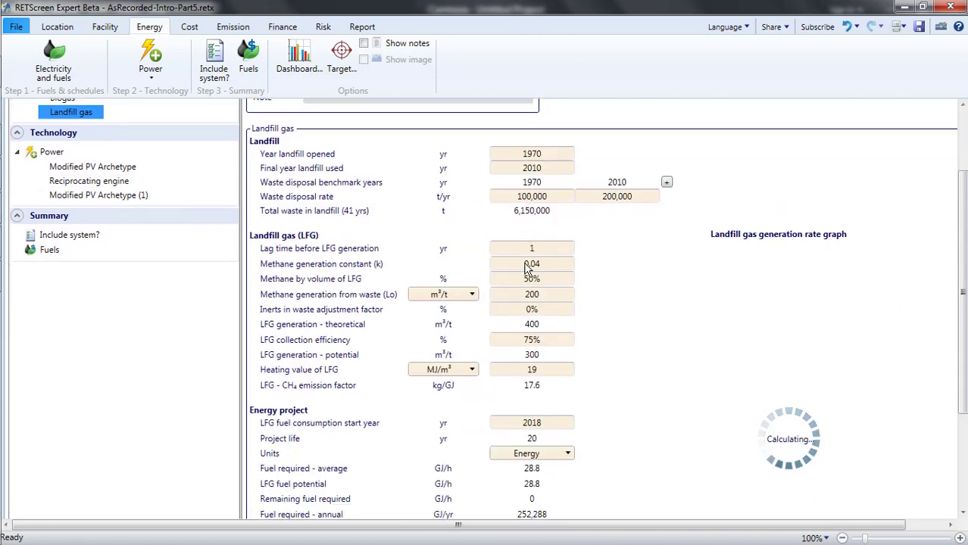
{"action": "scroll", "coordinate": [527, 268], "scroll_direction": "down", "scroll_amount": 5}
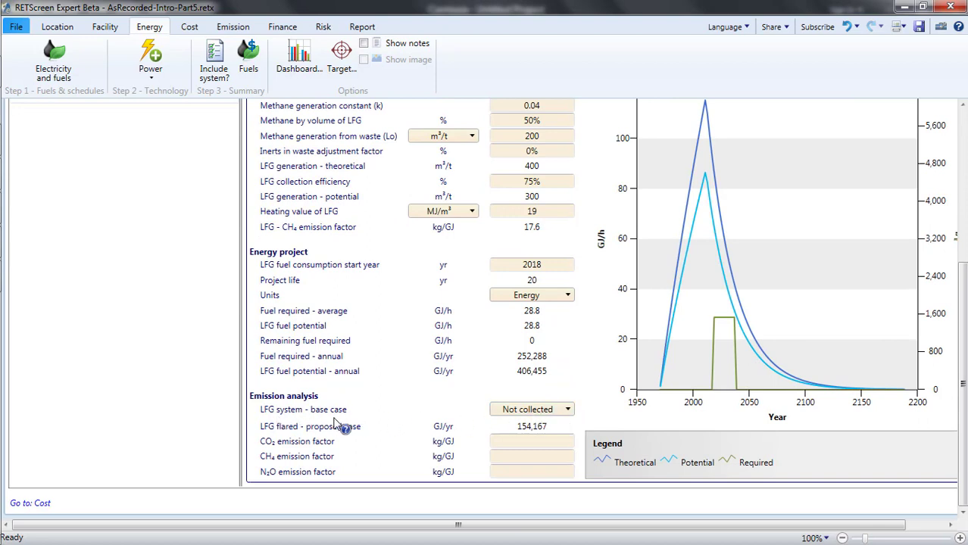
{"action": "left_click", "coordinate": [569, 411]}
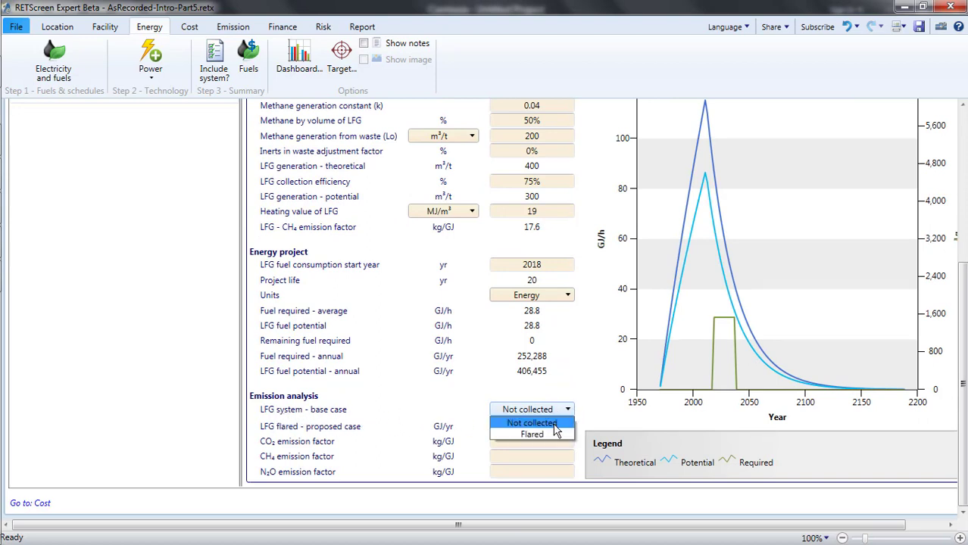
{"action": "left_click", "coordinate": [540, 435]}
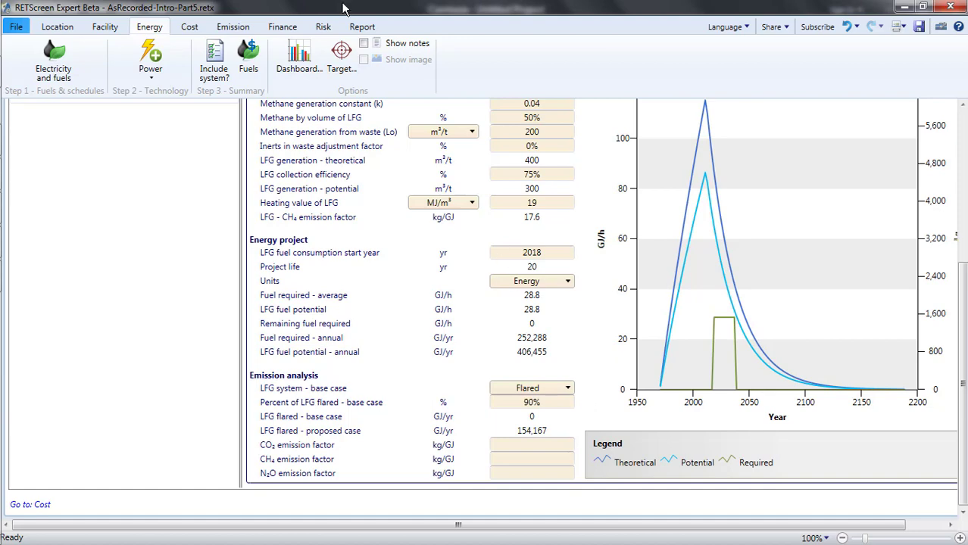
Check the emission results, then uncheck Include system? for the Reciprocating engine.
{"action": "left_click", "coordinate": [245, 29]}
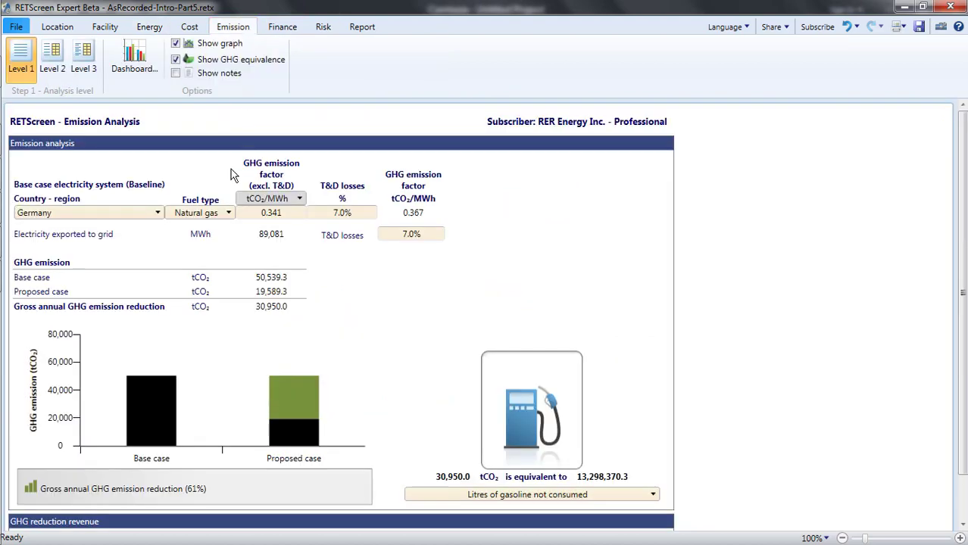
{"action": "left_click", "coordinate": [149, 26]}
{"action": "left_click", "coordinate": [95, 284]}
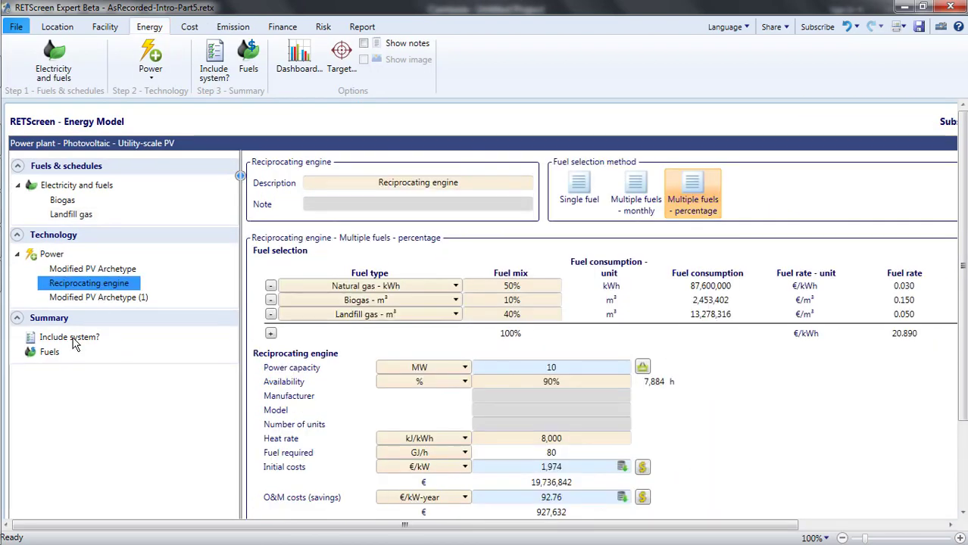
{"action": "left_click", "coordinate": [72, 337]}
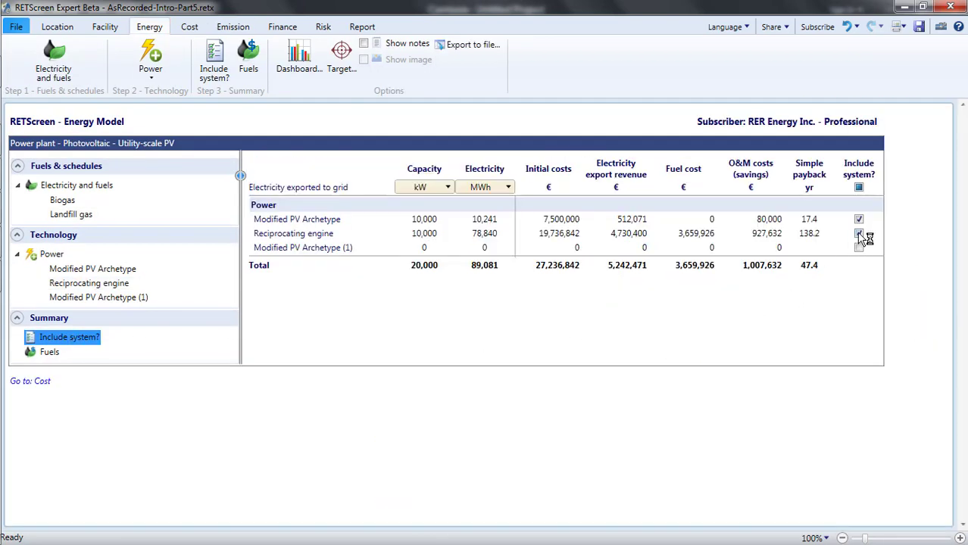
{"action": "left_click", "coordinate": [860, 235]}
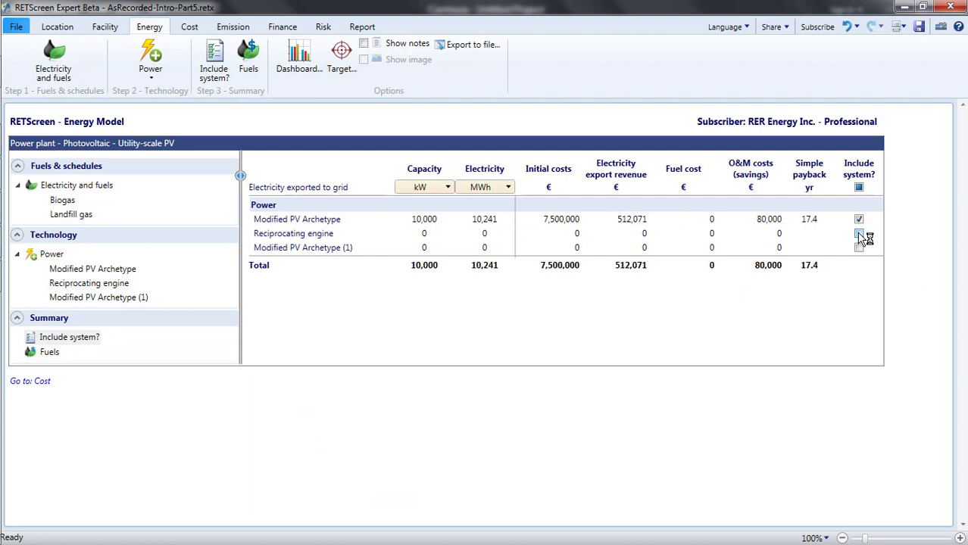
Enter credit rate 20 €/tCO₂, 20-year duration, 3% escalation and 10% transaction fee, giving €62,939.
{"action": "left_click", "coordinate": [232, 27]}
{"action": "scroll", "coordinate": [295, 275], "scroll_direction": "down", "scroll_amount": 2}
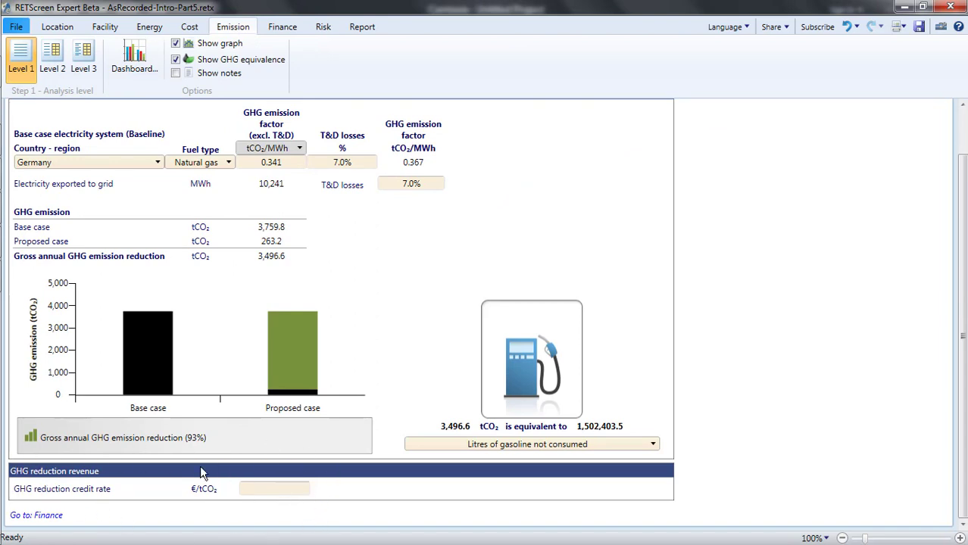
{"action": "left_click", "coordinate": [269, 488]}
{"action": "key", "text": "Return"}
{"action": "scroll", "coordinate": [345, 500], "scroll_direction": "down", "scroll_amount": 2}
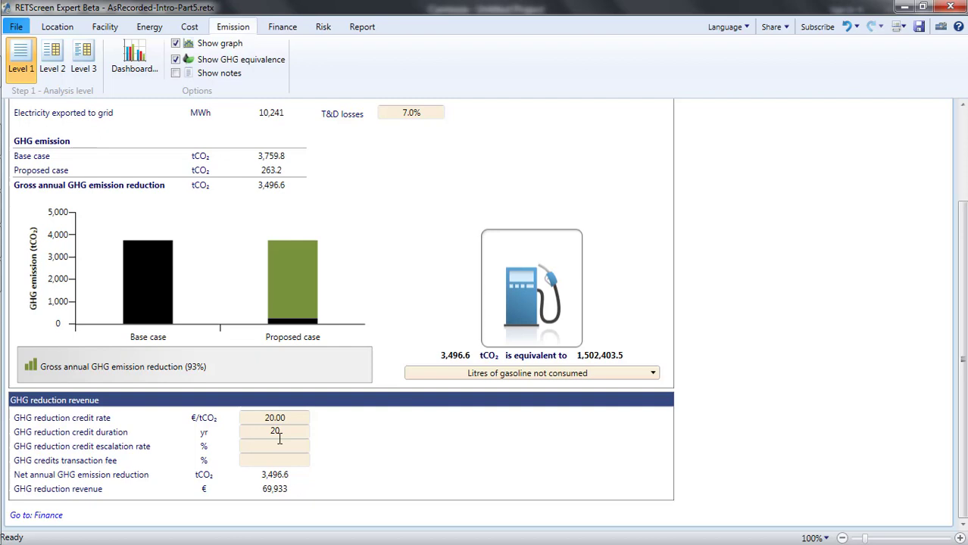
{"action": "left_click", "coordinate": [275, 448]}
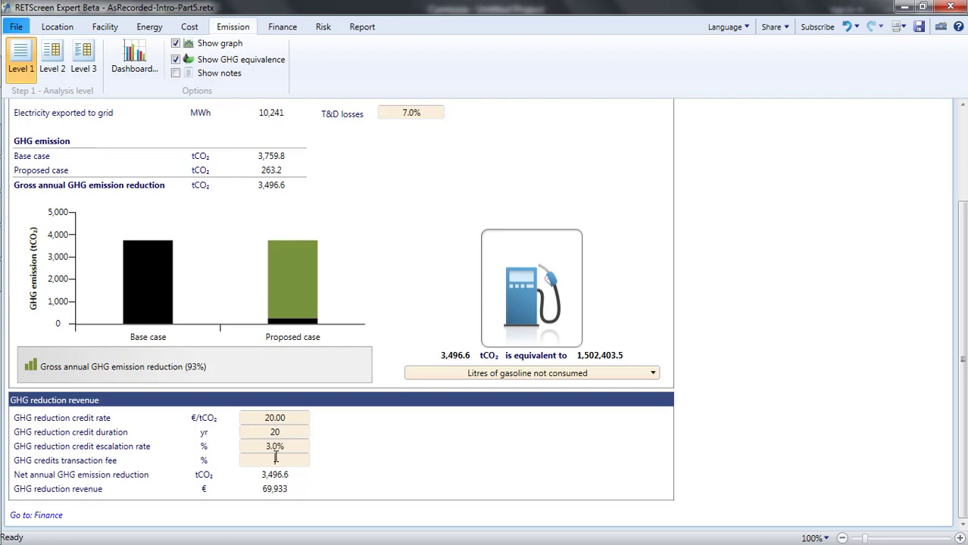
{"action": "key", "text": "Return"}
Switch to Level 2 and copy the Level 1 inputs across, confirming the overwrite.
{"action": "scroll", "coordinate": [288, 500], "scroll_direction": "up", "scroll_amount": 3}
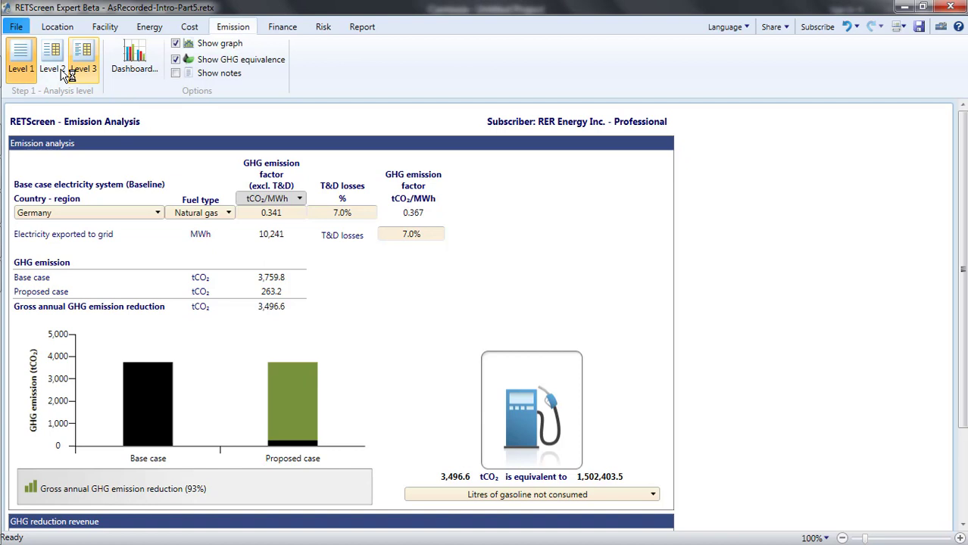
{"action": "left_click", "coordinate": [29, 63]}
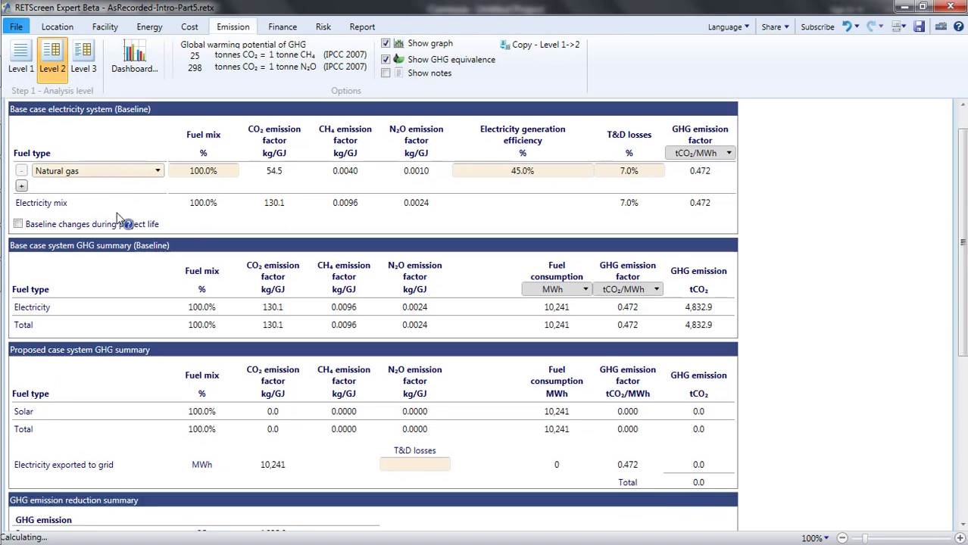
{"action": "scroll", "coordinate": [118, 227], "scroll_direction": "down", "scroll_amount": 3}
{"action": "scroll", "coordinate": [117, 231], "scroll_direction": "down", "scroll_amount": 3}
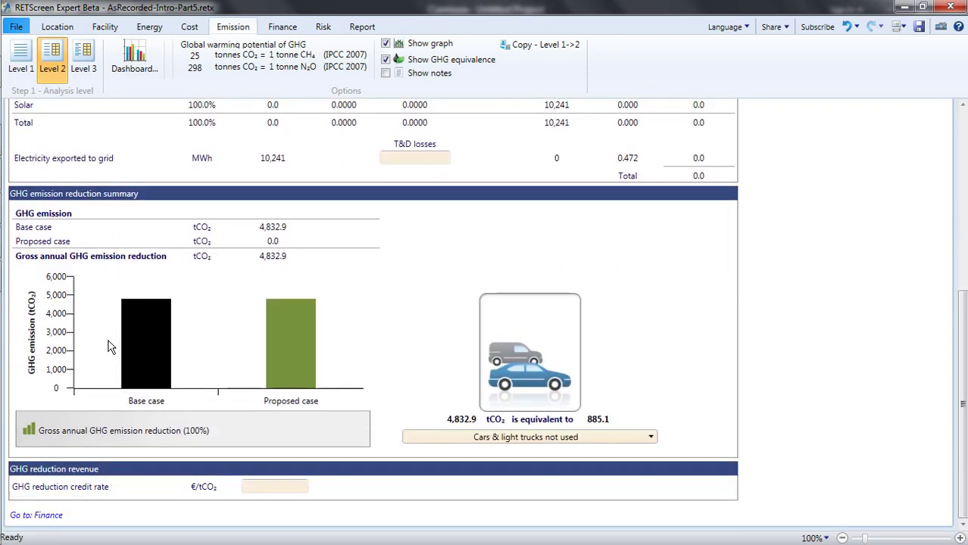
{"action": "left_click", "coordinate": [503, 54]}
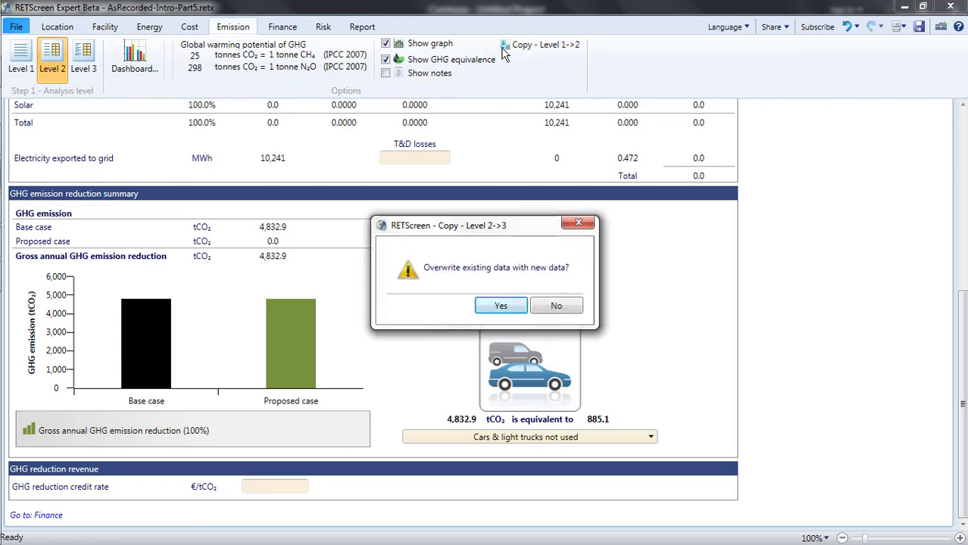
{"action": "left_click", "coordinate": [500, 307]}
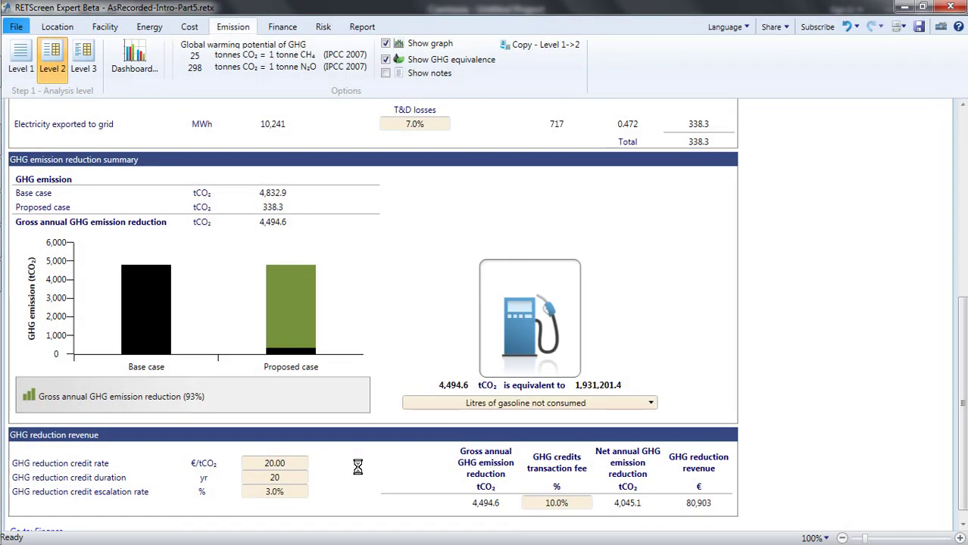
{"action": "scroll", "coordinate": [358, 467], "scroll_direction": "up", "scroll_amount": 10}
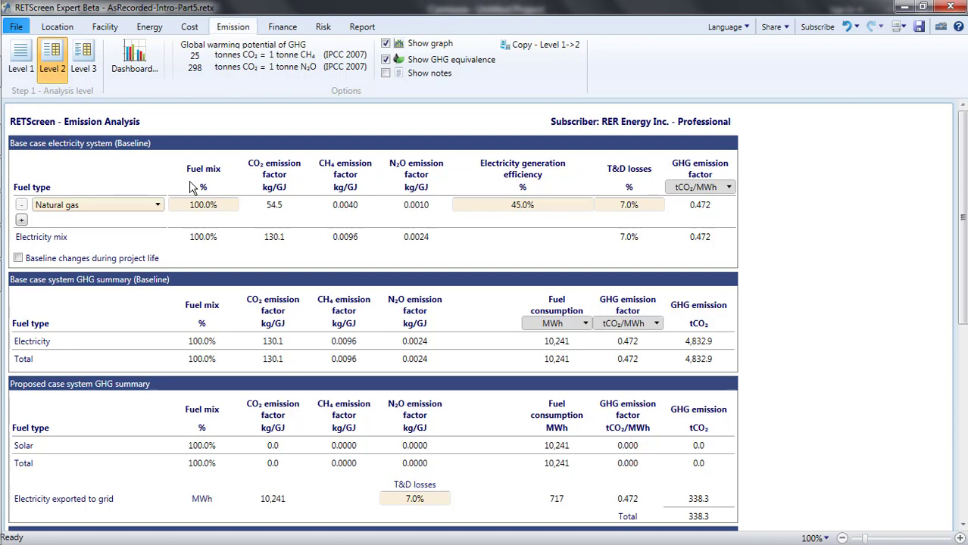
Set up three baseline fuel rows: natural gas, natural gas and Coal.
{"action": "left_click", "coordinate": [23, 221]}
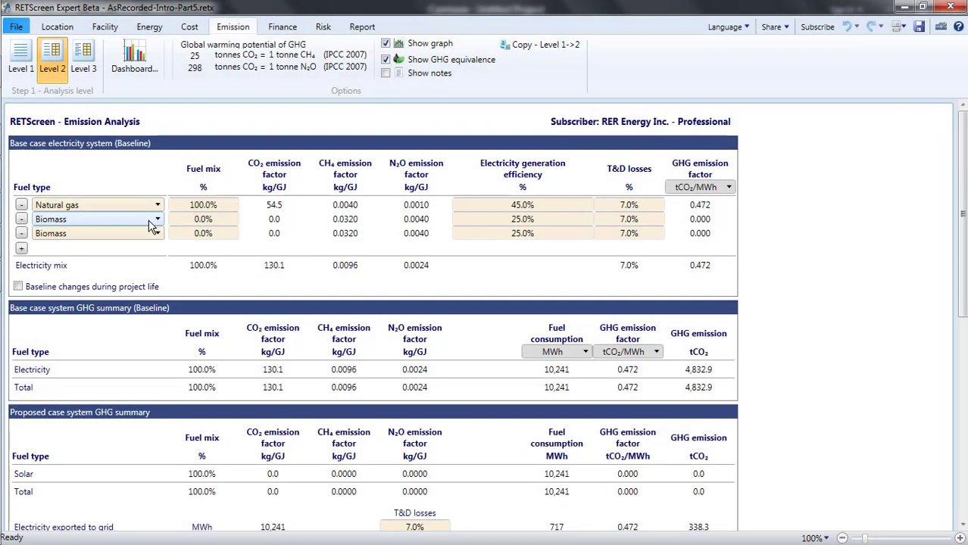
{"action": "left_click", "coordinate": [154, 221]}
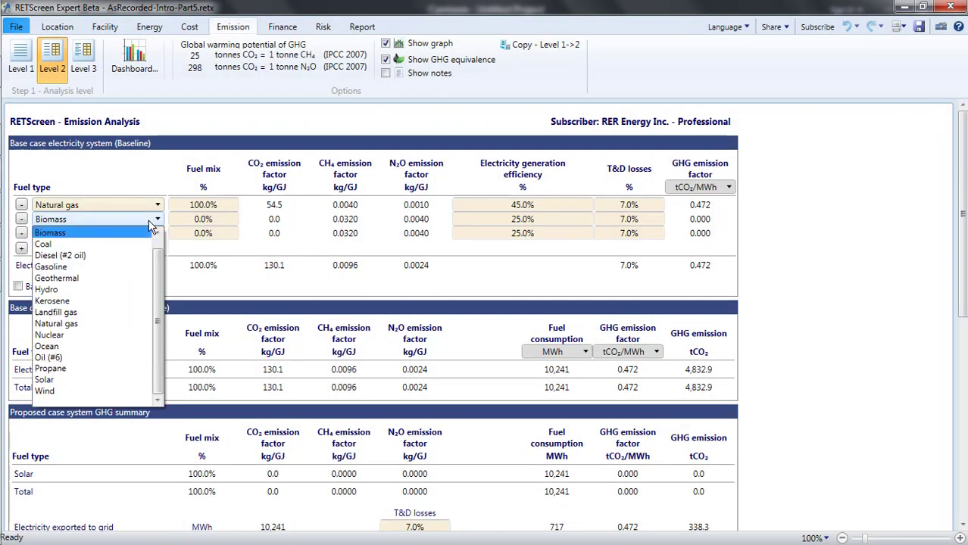
{"action": "left_click", "coordinate": [78, 325]}
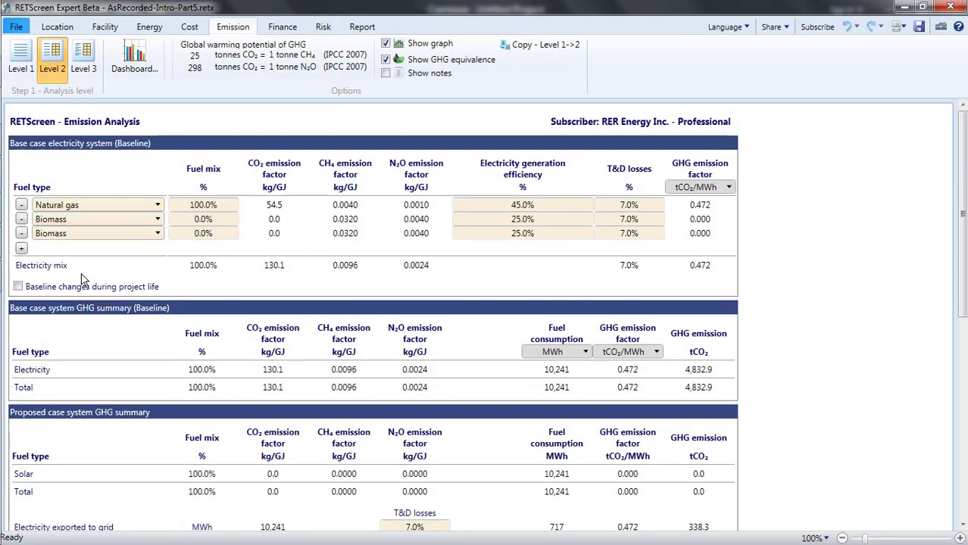
{"action": "left_click", "coordinate": [97, 235]}
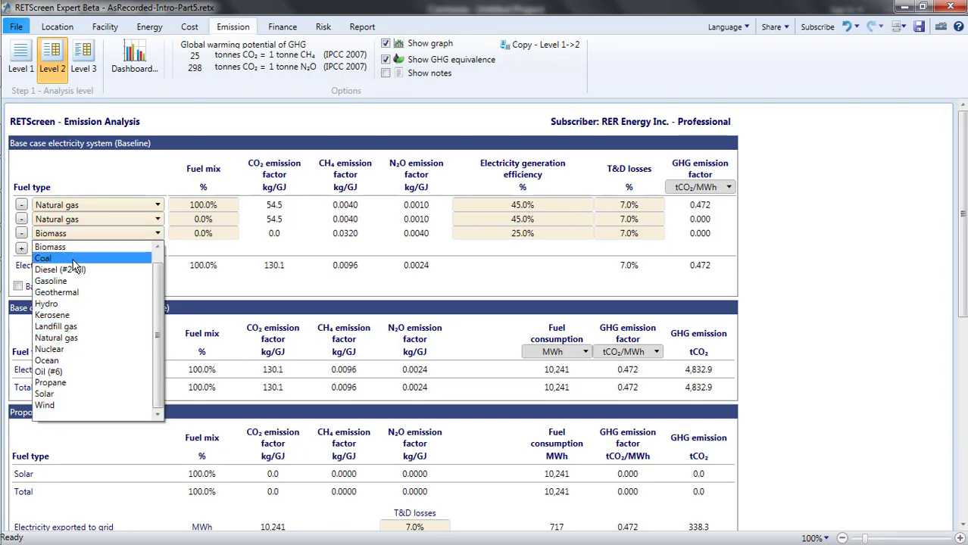
{"action": "left_click", "coordinate": [74, 260]}
Enter fuel mix shares of 70%, 20% and 10% for the three rows.
{"action": "left_click", "coordinate": [200, 206]}
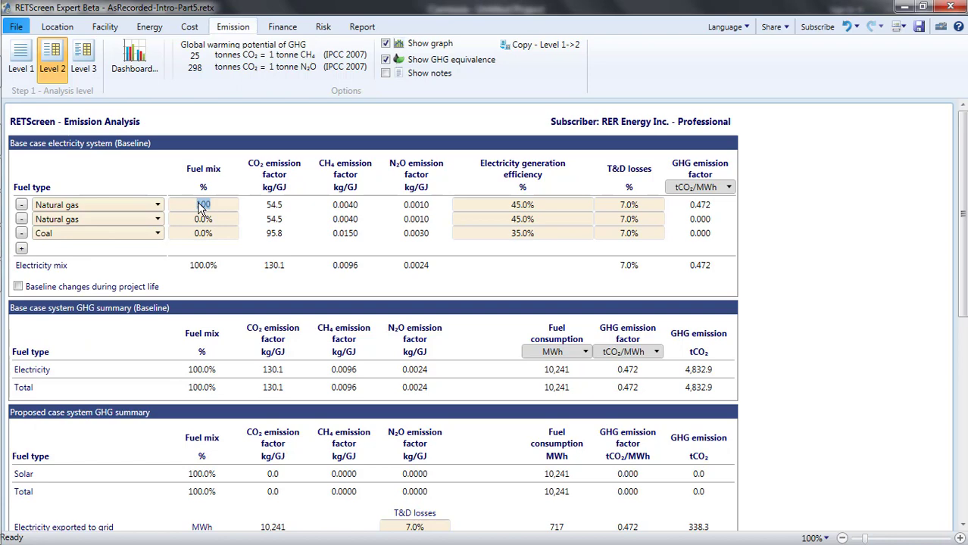
{"action": "type", "text": "70"}
{"action": "left_click", "coordinate": [221, 218]}
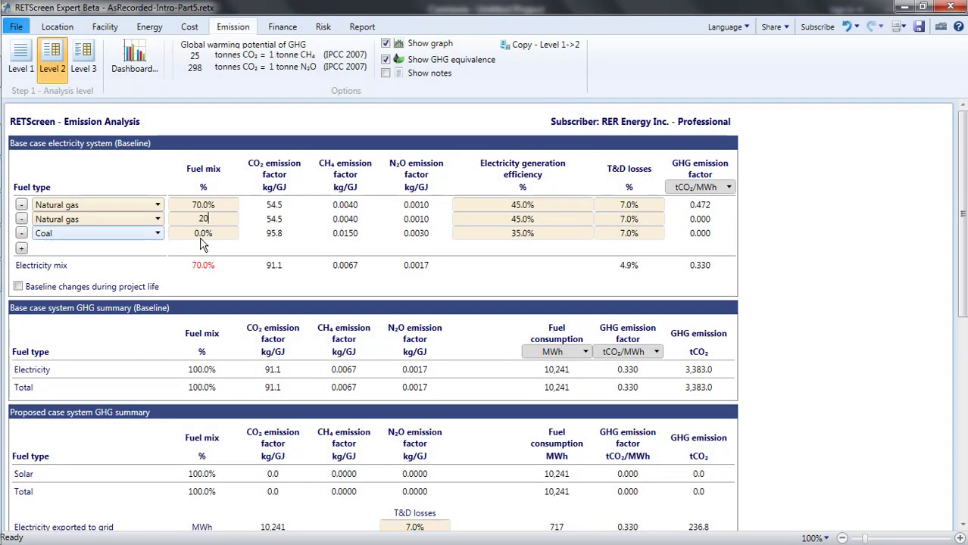
{"action": "left_click", "coordinate": [221, 235]}
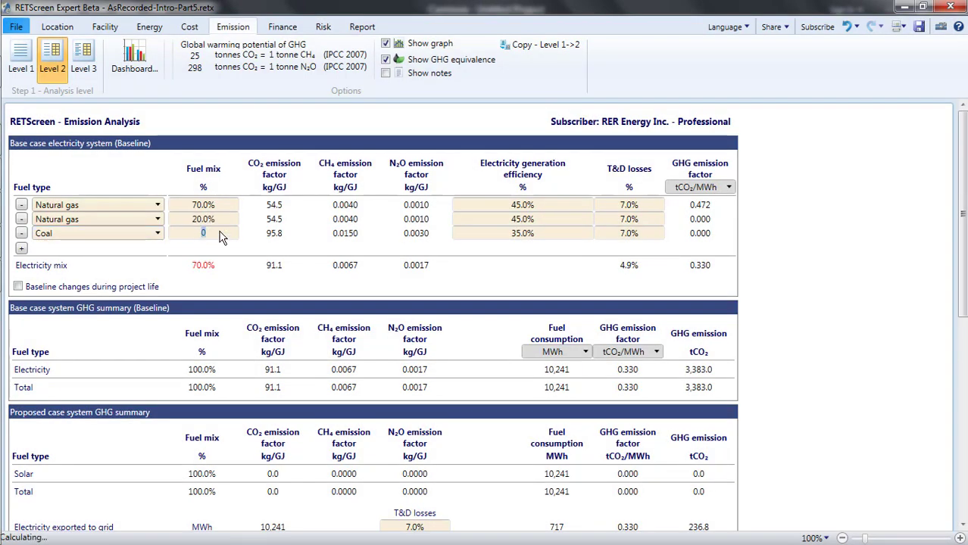
{"action": "left_click", "coordinate": [557, 234]}
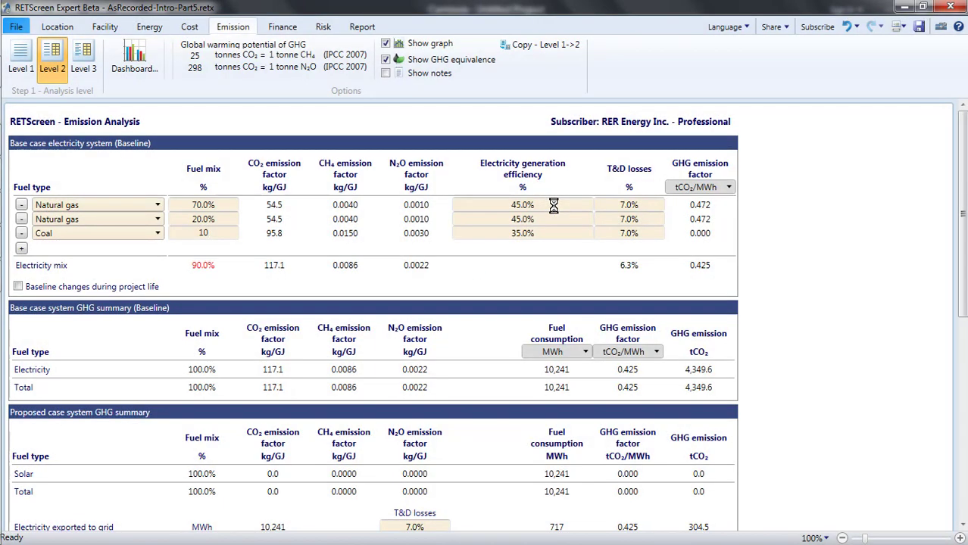
Enter 55% efficiency for natural gas generator 1 and 35% for generator 2.
{"action": "left_click", "coordinate": [554, 205]}
{"action": "type", "text": "55"}
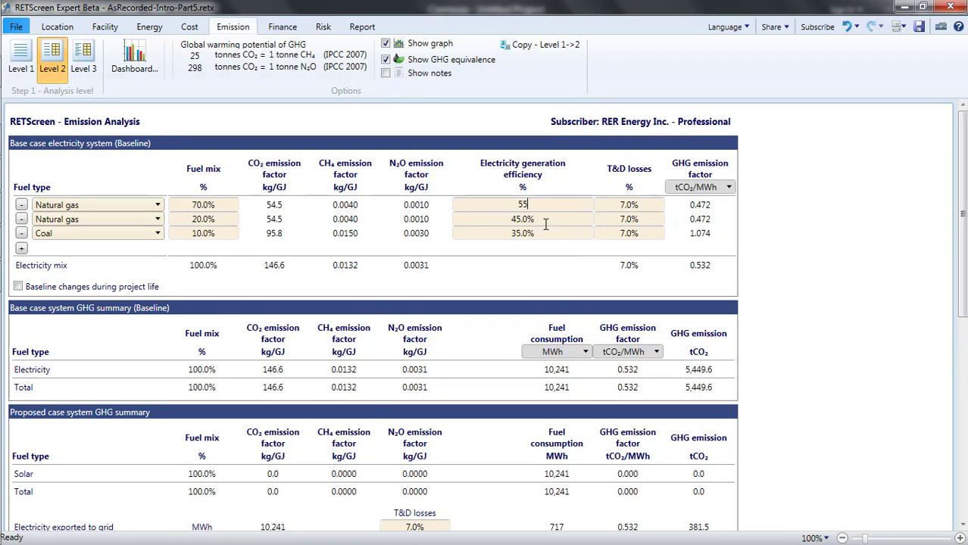
{"action": "key", "text": "Return"}
{"action": "type", "text": "35"}
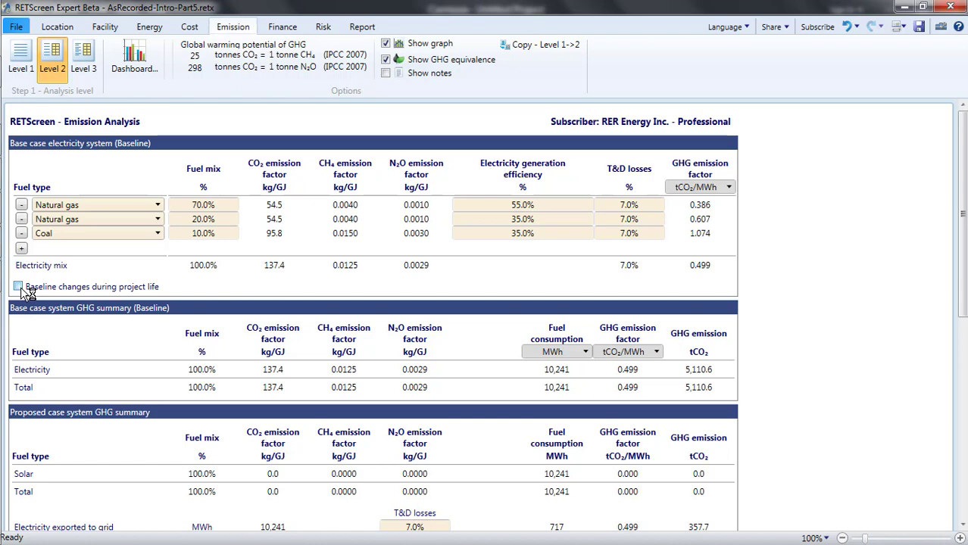
Add a -10% emission factor change from year 6, reason 'Decreased use of coal generation'.
{"action": "left_click", "coordinate": [17, 287]}
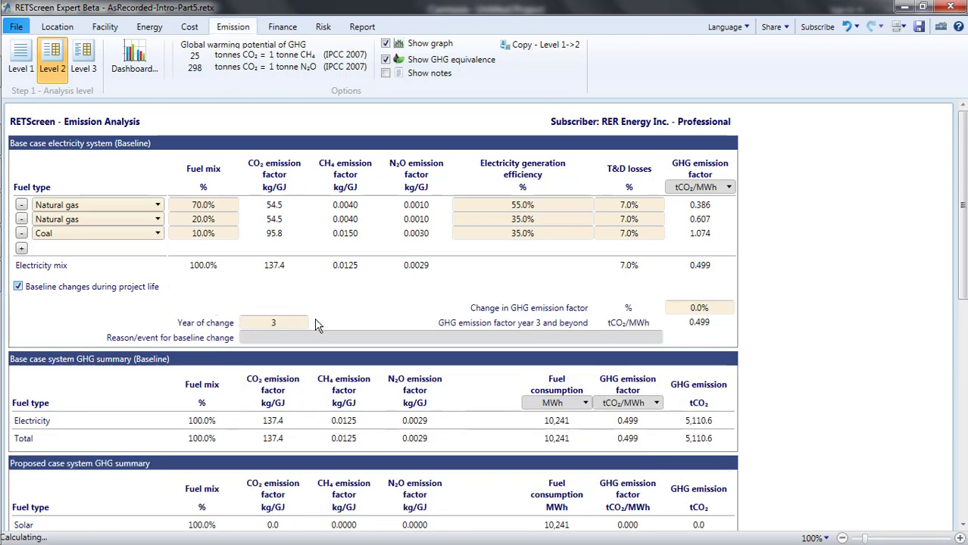
{"action": "left_click", "coordinate": [716, 309]}
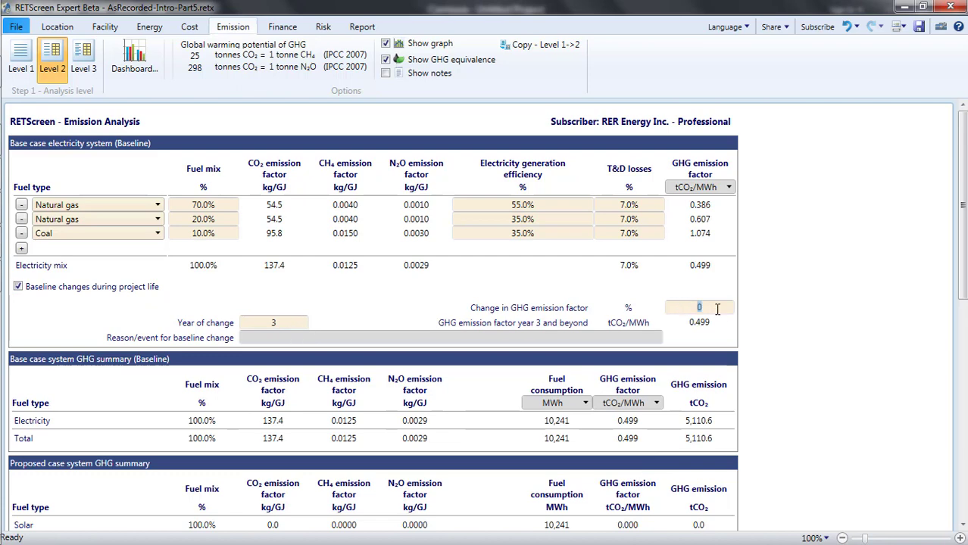
{"action": "type", "text": "-10"}
{"action": "key", "text": "Return"}
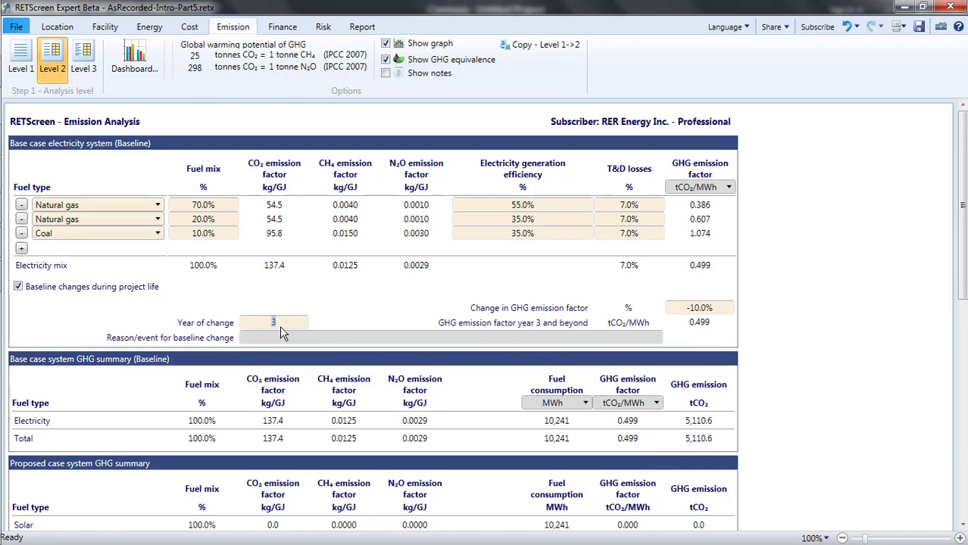
{"action": "type", "text": "6"}
{"action": "left_click", "coordinate": [287, 336]}
{"action": "type", "text": "De"}
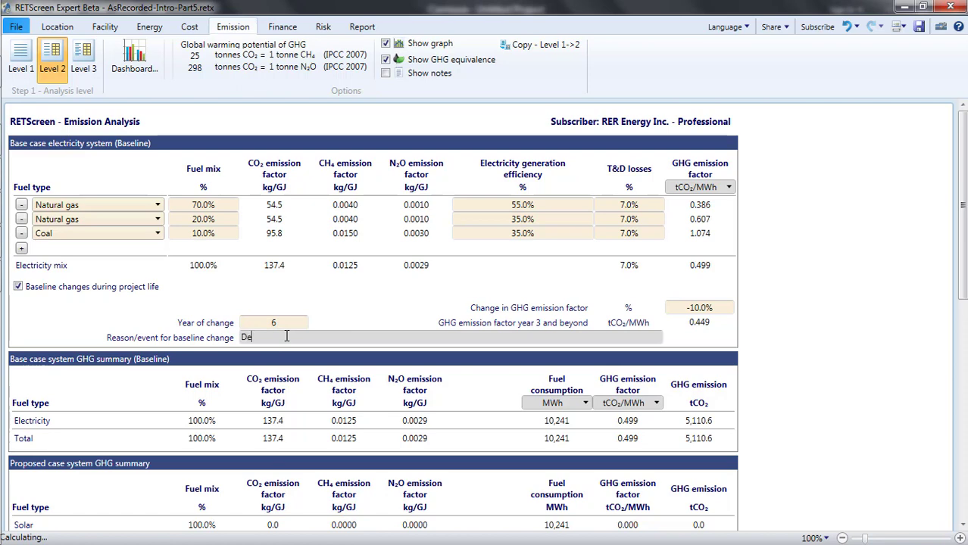
{"action": "type", "text": "creased use of c"}
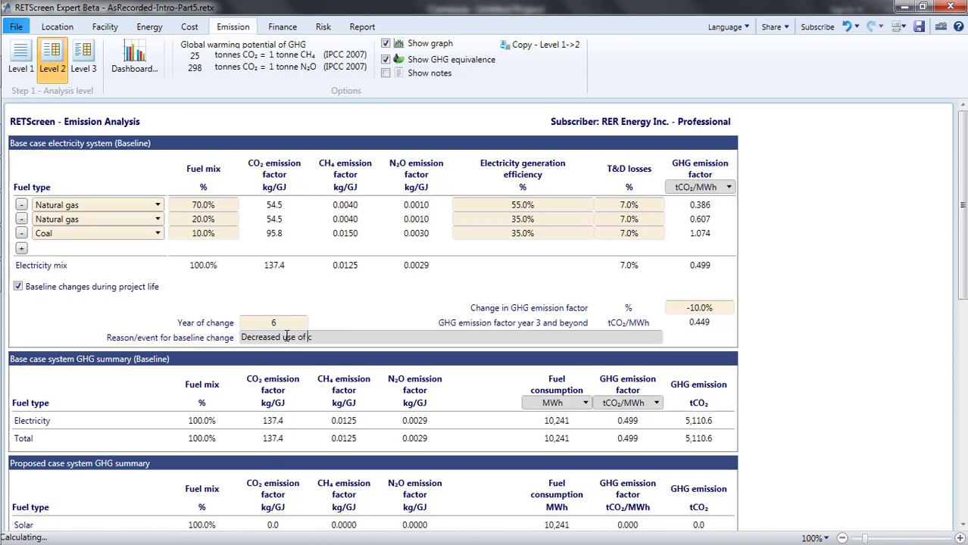
{"action": "type", "text": "oal generation"}
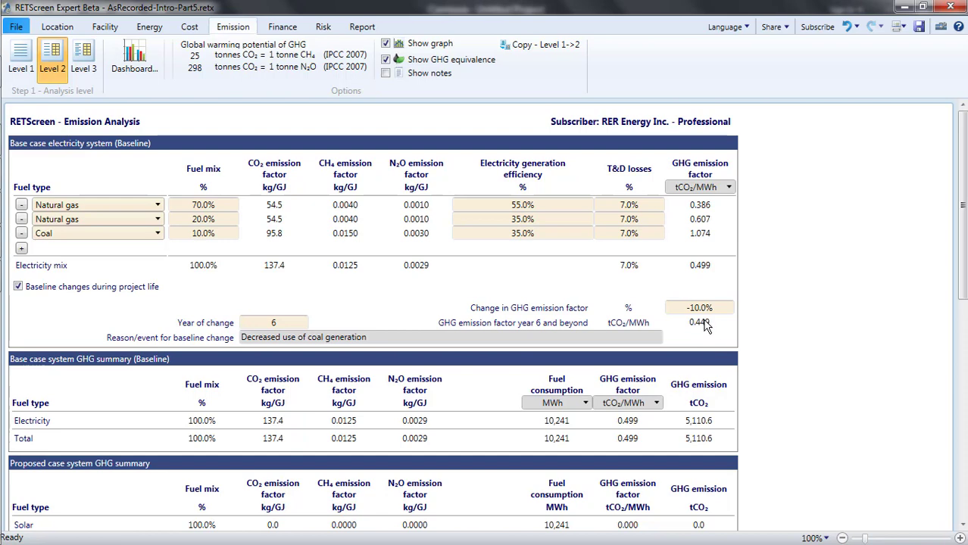
{"action": "scroll", "coordinate": [708, 341], "scroll_direction": "down", "scroll_amount": 3}
{"action": "scroll", "coordinate": [711, 339], "scroll_direction": "down", "scroll_amount": 8}
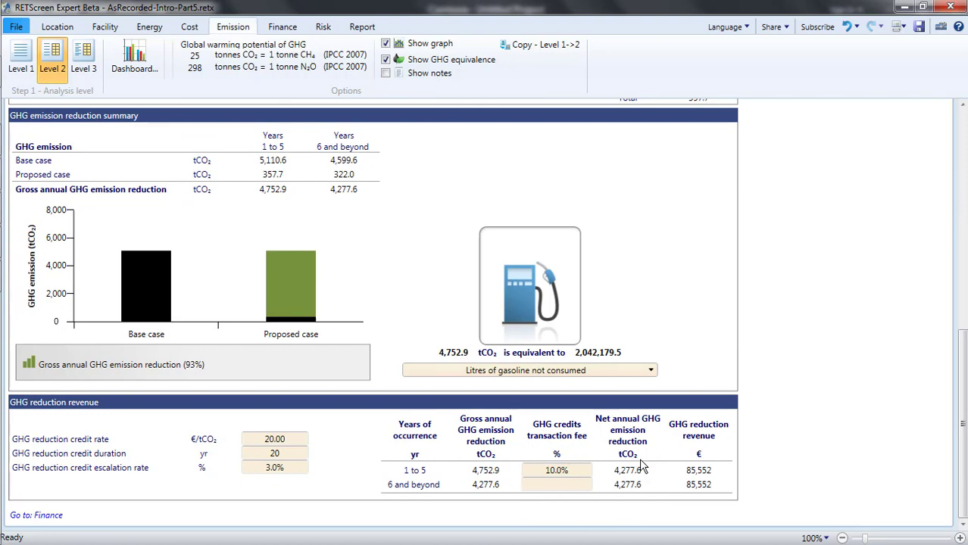
{"action": "scroll", "coordinate": [742, 430], "scroll_direction": "up", "scroll_amount": 10}
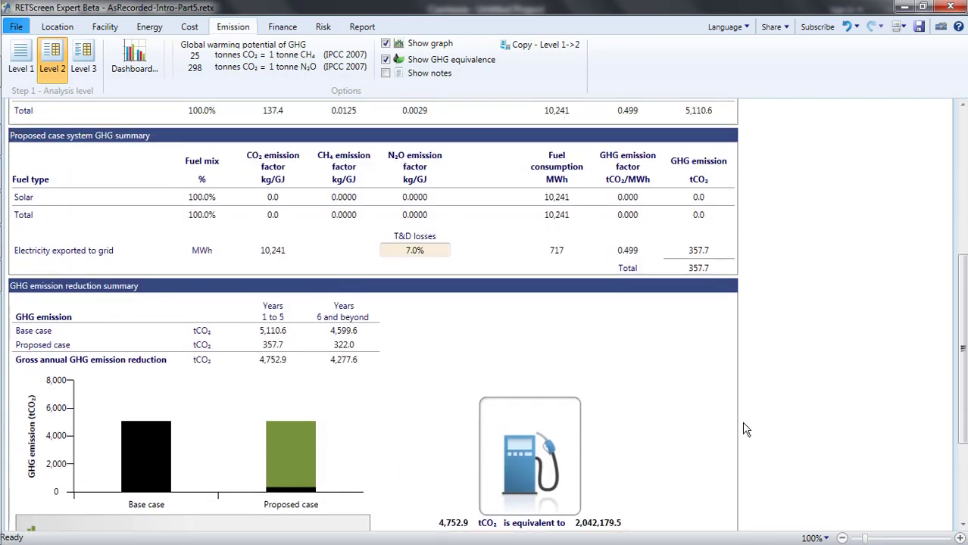
{"action": "scroll", "coordinate": [743, 429], "scroll_direction": "up", "scroll_amount": 1}
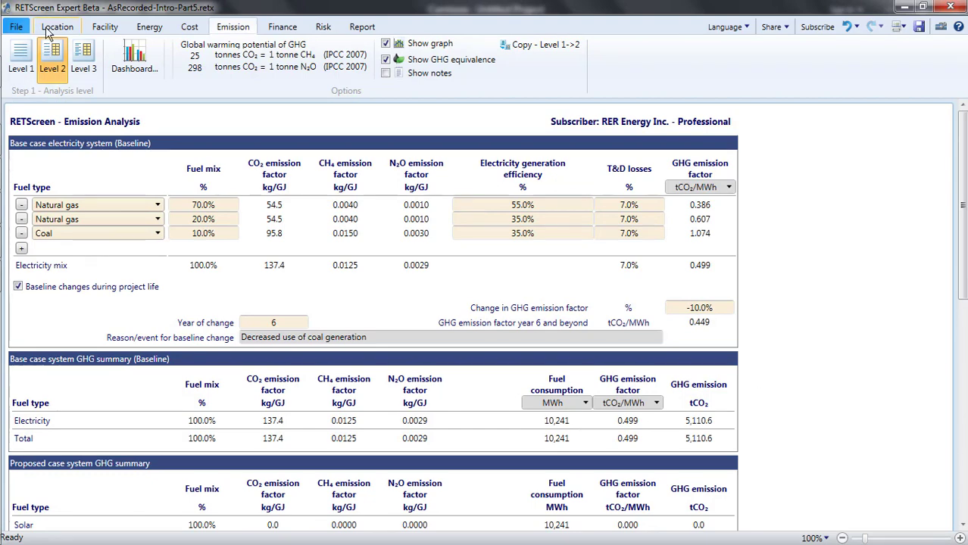
Re-include the reciprocating engine in the energy model and review the updated emission totals.
{"action": "left_click", "coordinate": [149, 26]}
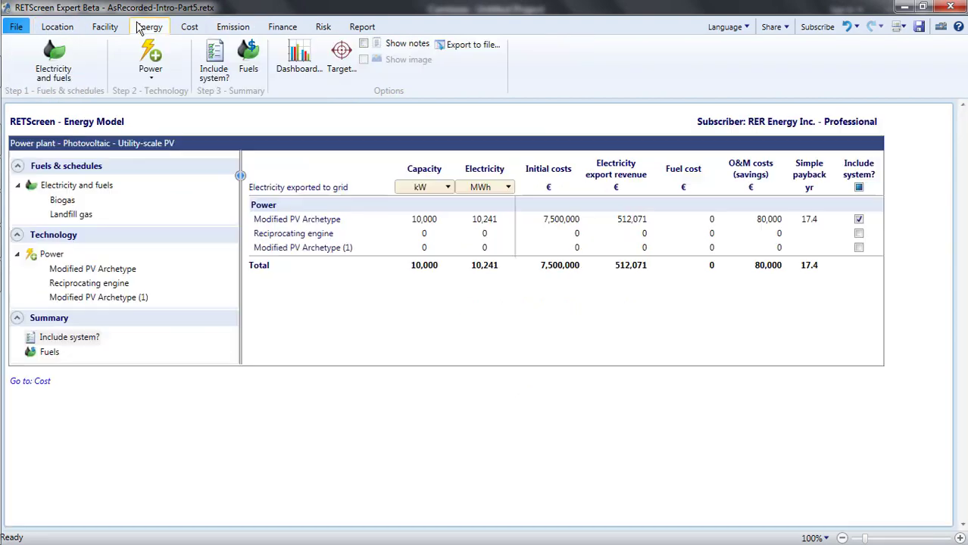
{"action": "left_click", "coordinate": [862, 232]}
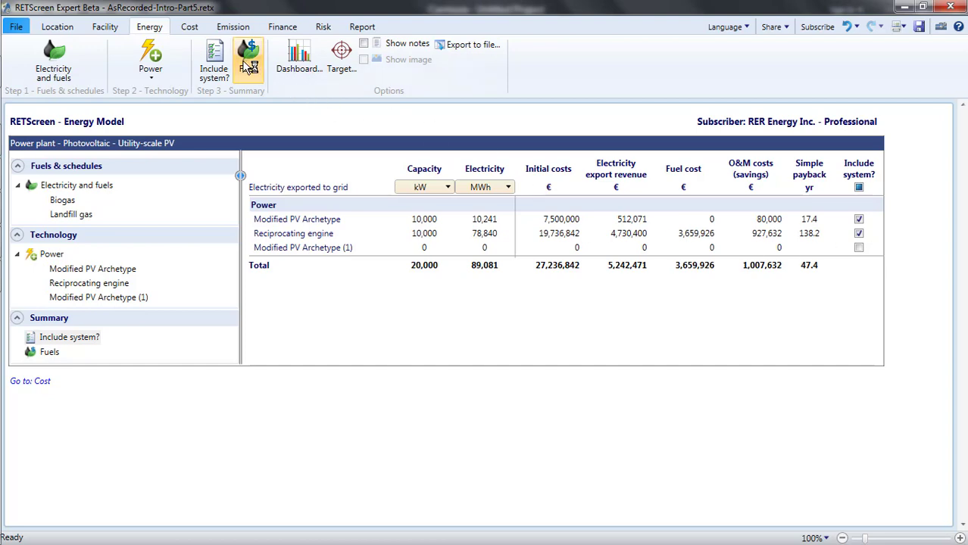
{"action": "left_click", "coordinate": [232, 30]}
{"action": "scroll", "coordinate": [261, 206], "scroll_direction": "down", "scroll_amount": 5}
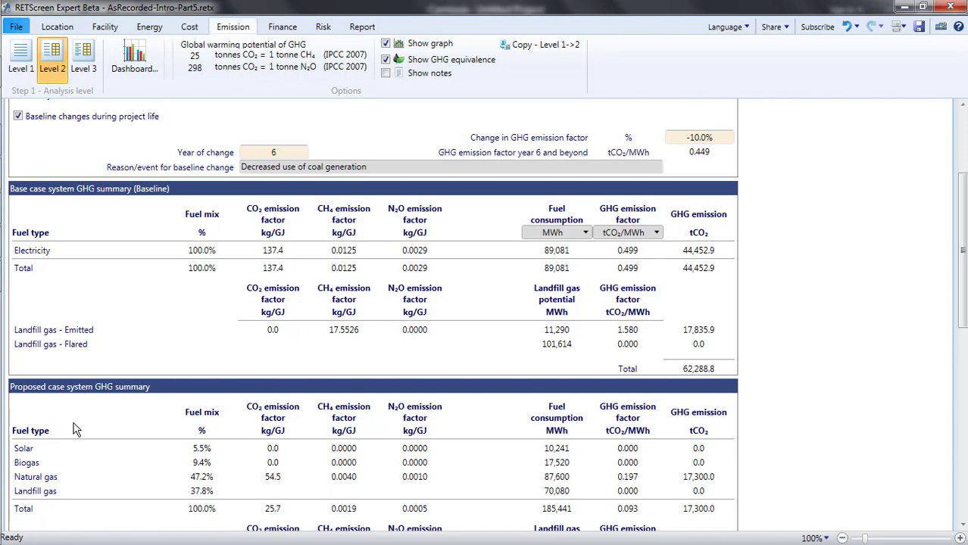
Switch the emission analysis to Level 3, showing a 100% natural-gas baseline at 0.472 tCO₂/MWh.
{"action": "left_click", "coordinate": [95, 56]}
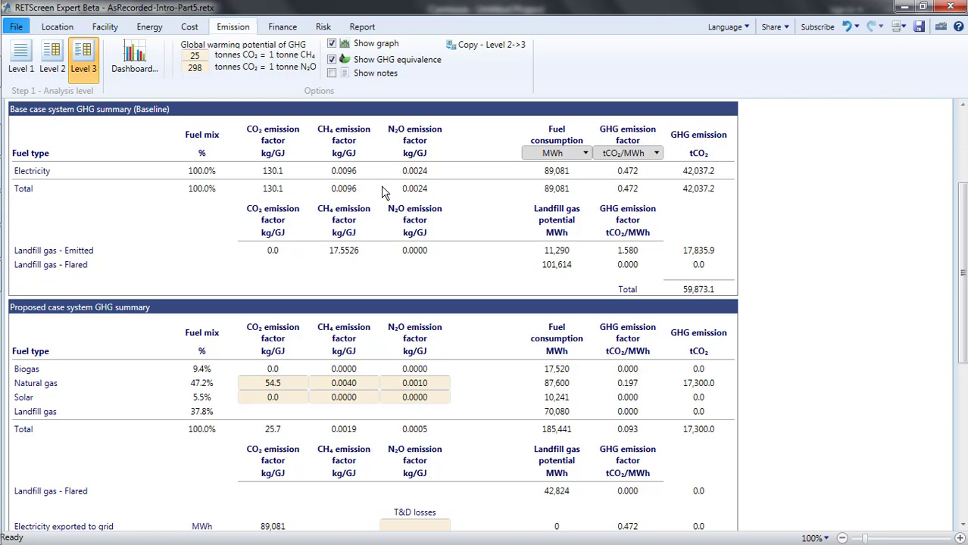
{"action": "scroll", "coordinate": [379, 214], "scroll_direction": "up", "scroll_amount": 3}
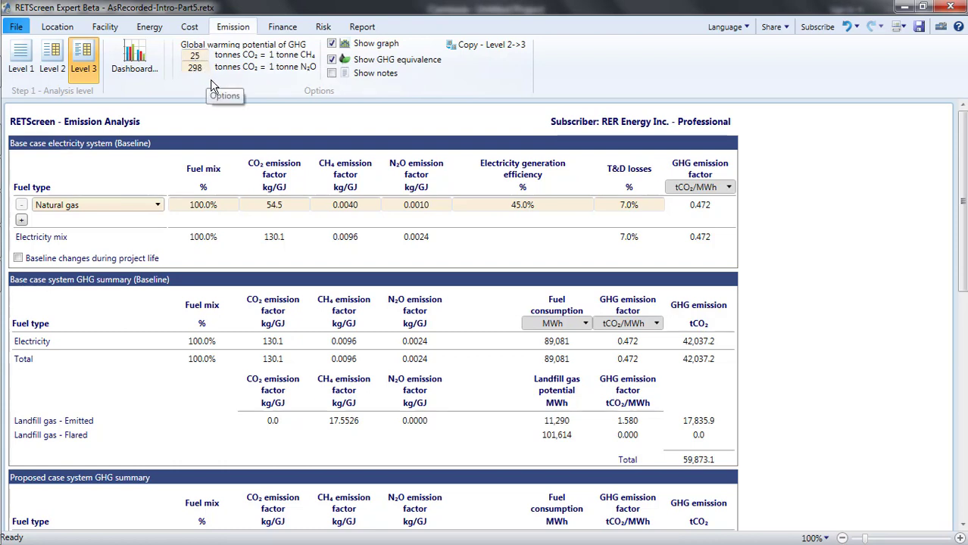
Return the analysis to Level 2 and view the Energy Model power-plant summary.
{"action": "left_click", "coordinate": [58, 52]}
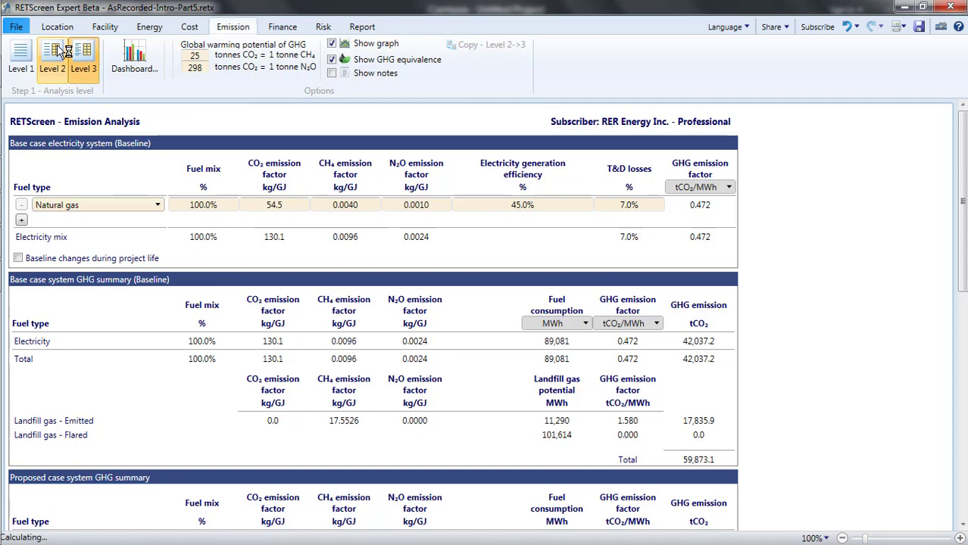
{"action": "left_click", "coordinate": [153, 28]}
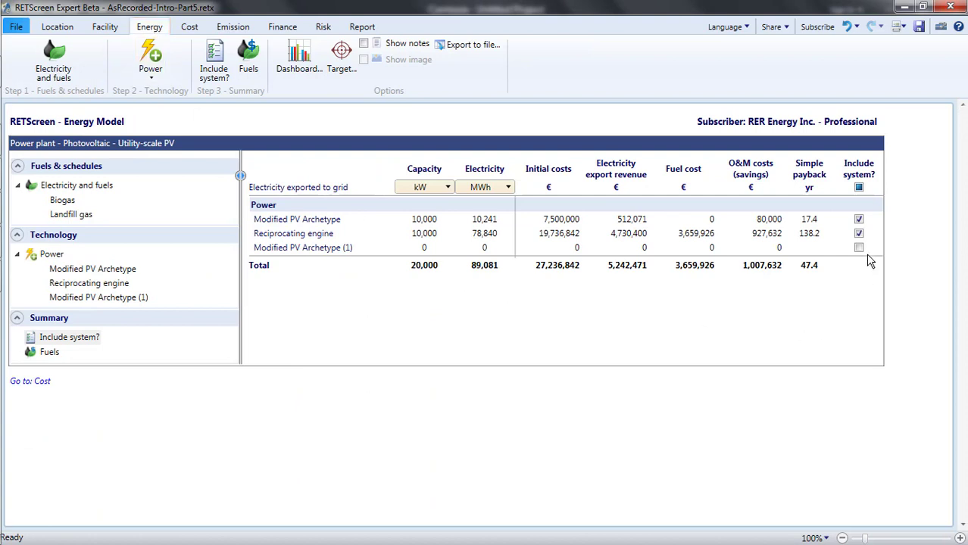